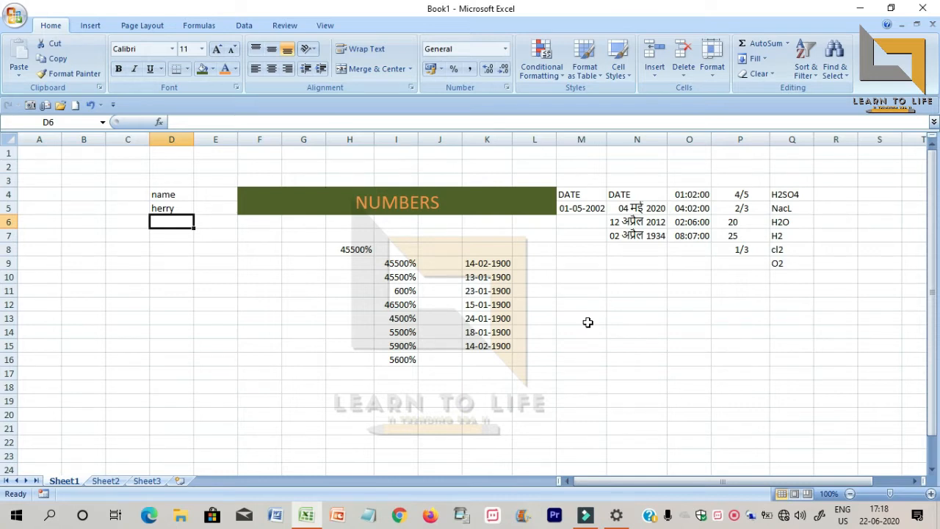
pyautogui.click(506, 49)
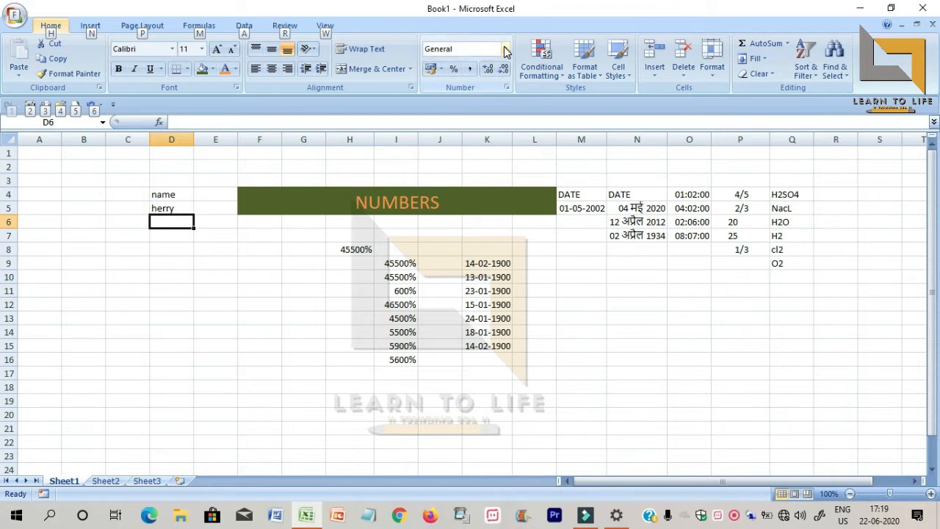
pyautogui.click(377, 274)
pyautogui.click(360, 275)
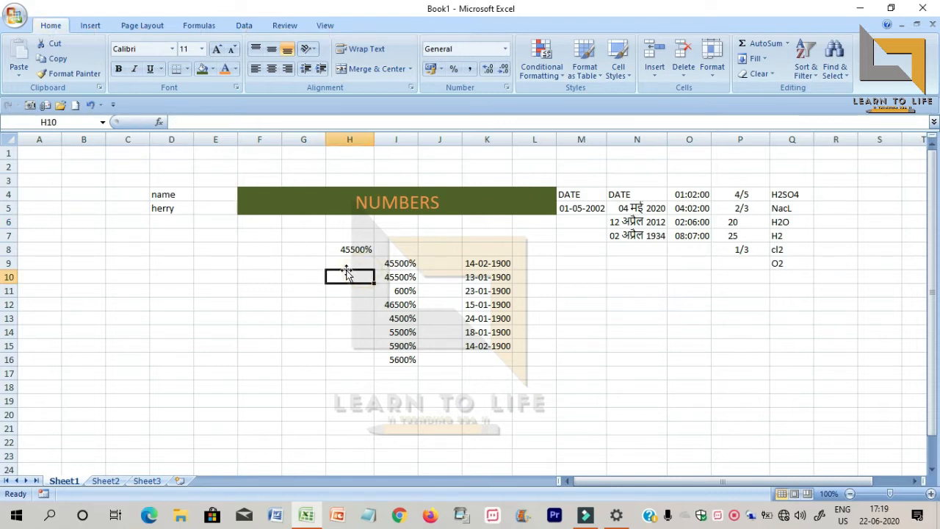
pyautogui.click(388, 264)
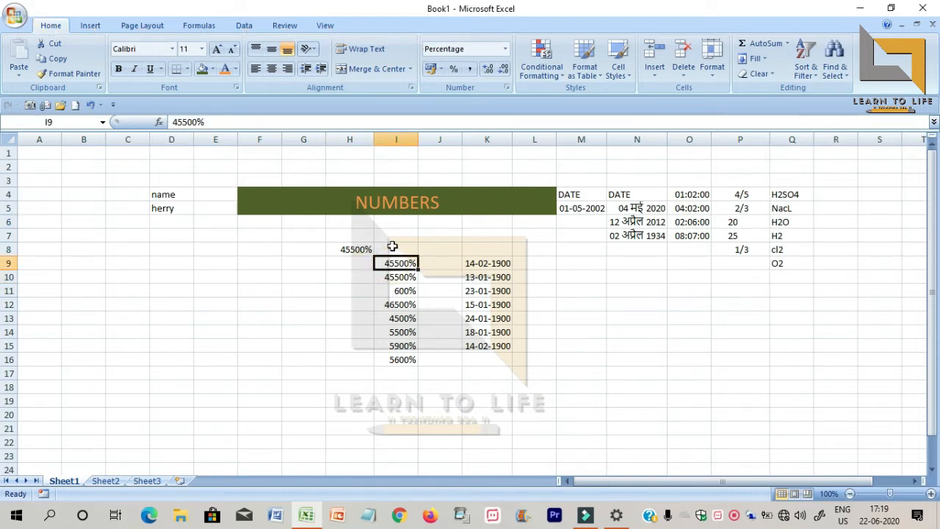
# - Apply the Hindi (India) accounting format to column I, and switch it to the English (United States) dollar format
pyautogui.click(393, 137)
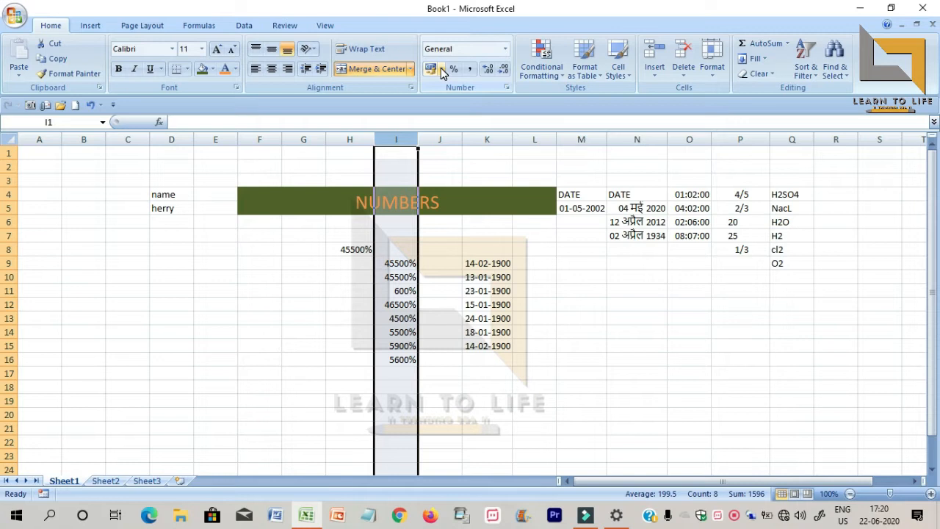
pyautogui.click(442, 68)
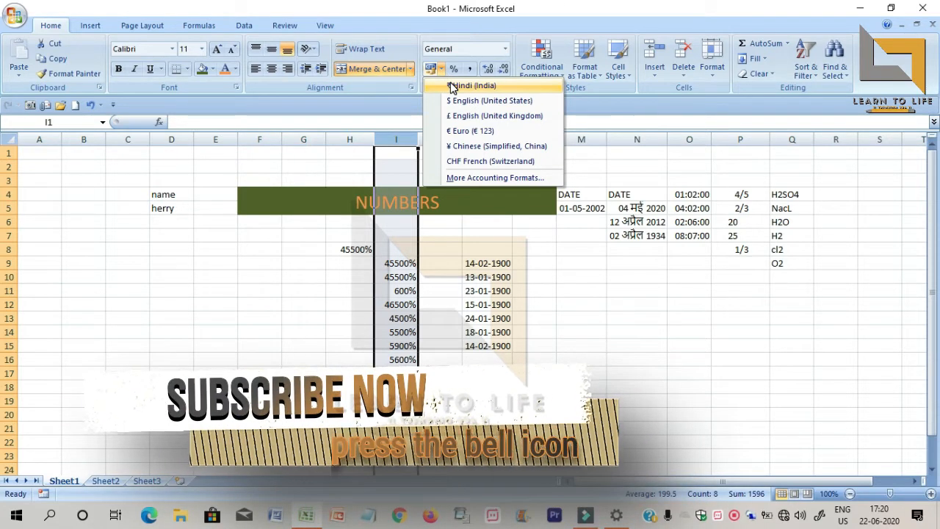
pyautogui.click(451, 86)
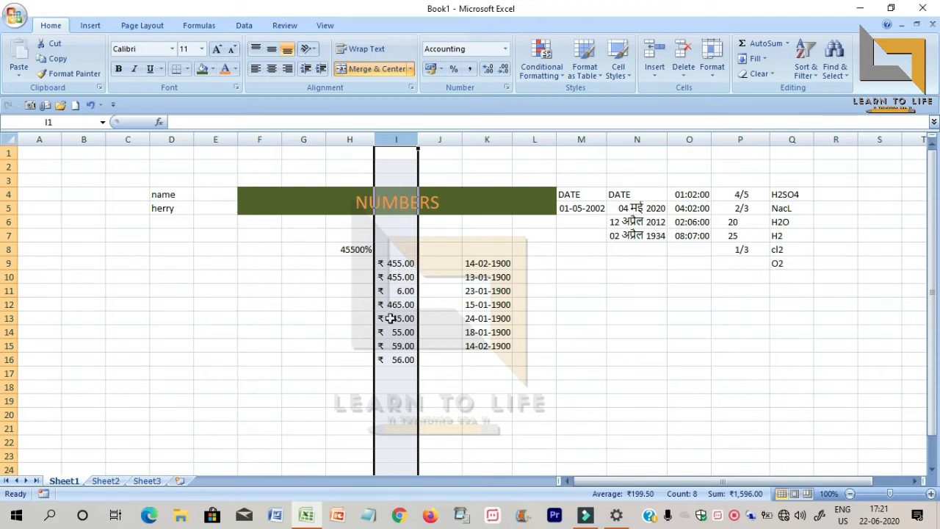
pyautogui.click(442, 72)
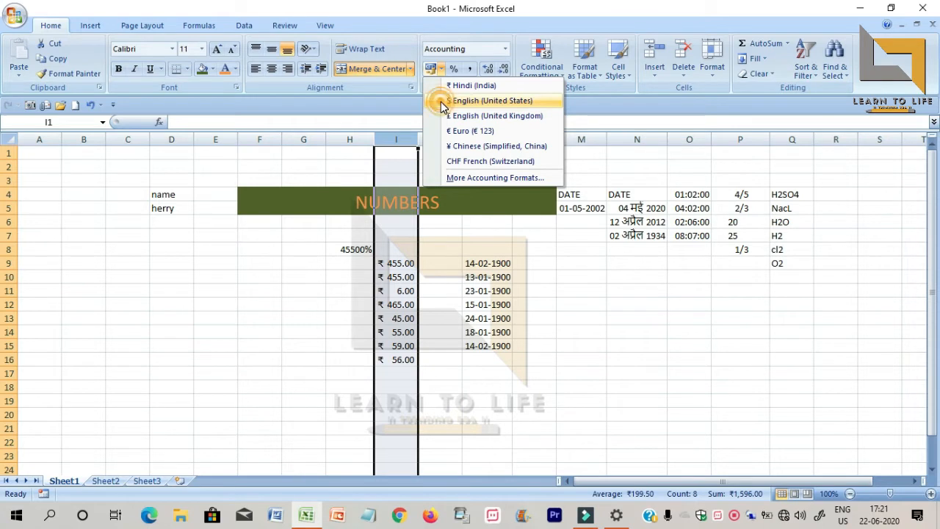
pyautogui.click(443, 103)
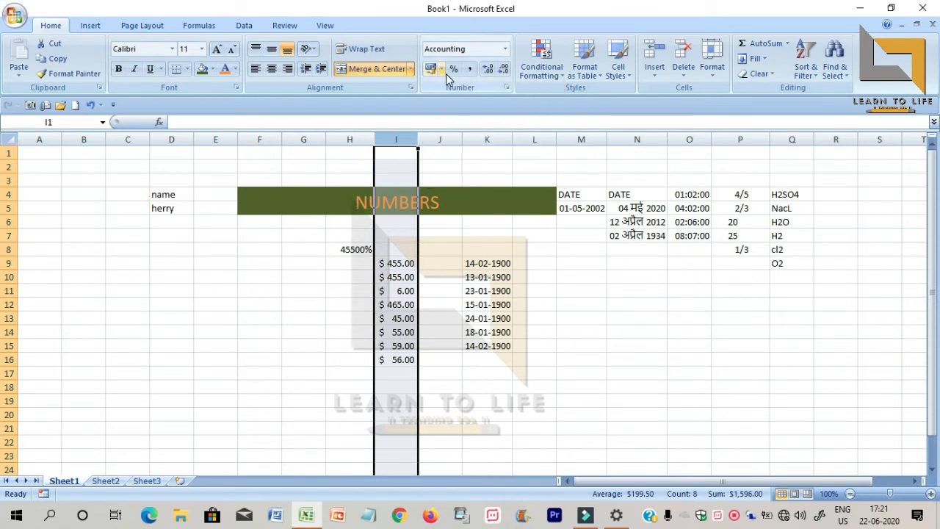
# - Enter the values 7, 8, .8, 92, 4 and 53 down column G, in cells G8 to G13
pyautogui.click(346, 245)
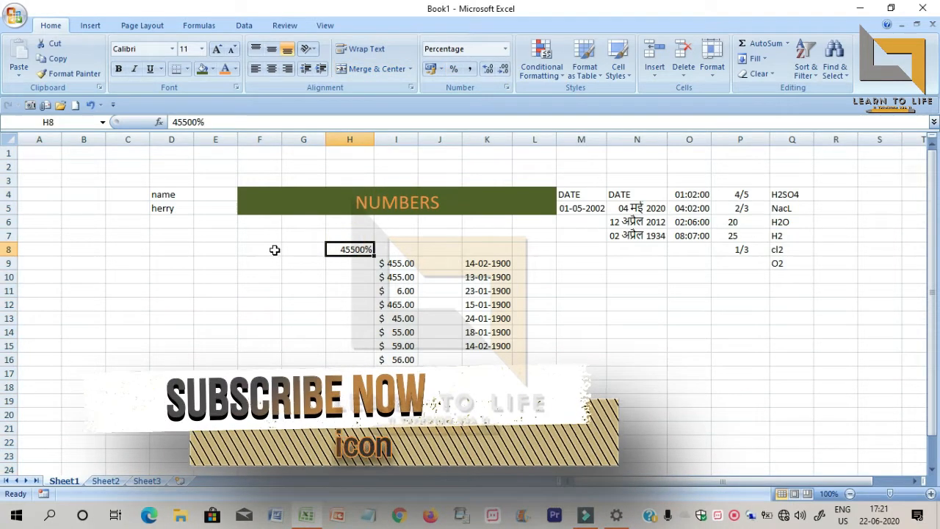
pyautogui.click(288, 250)
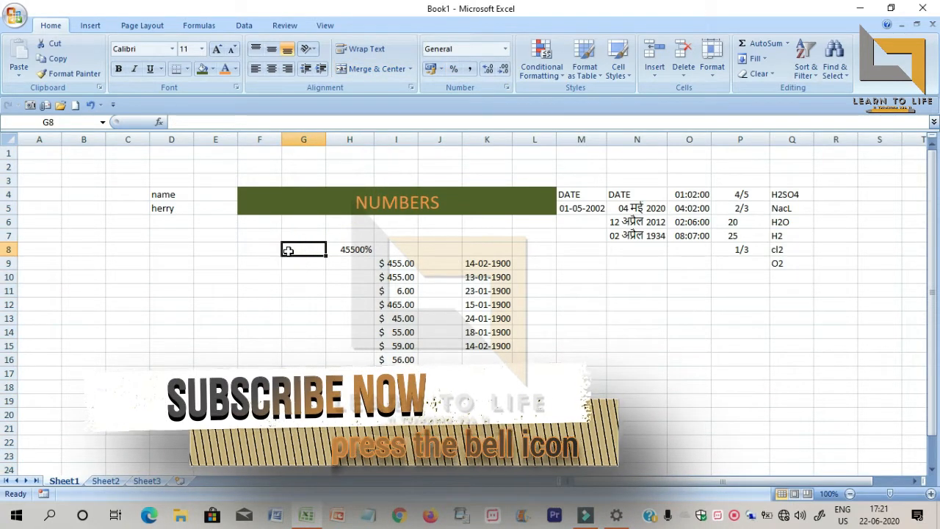
pyautogui.write('7')
pyautogui.press('Return')
pyautogui.write('8')
pyautogui.press('Return')
pyautogui.write('.')
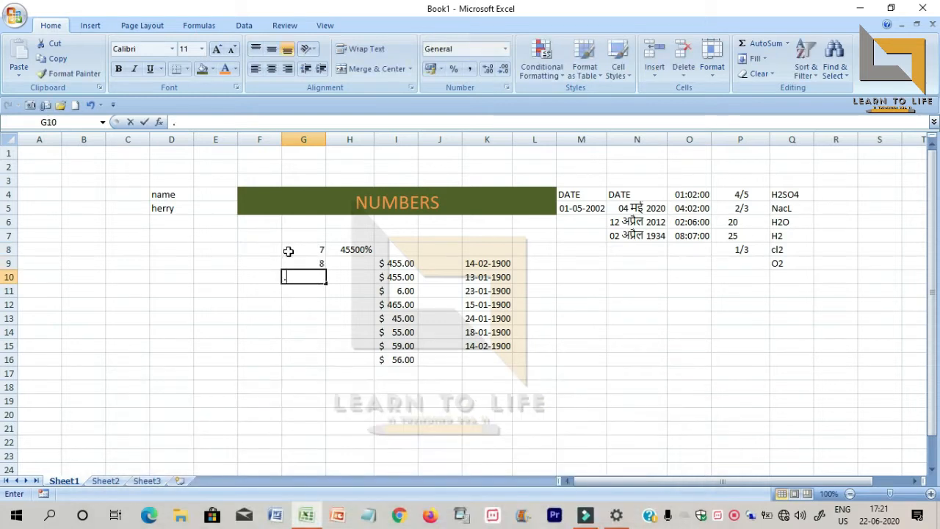
pyautogui.write('8')
pyautogui.press('Return')
pyautogui.write('92')
pyautogui.press('Return')
pyautogui.write('4')
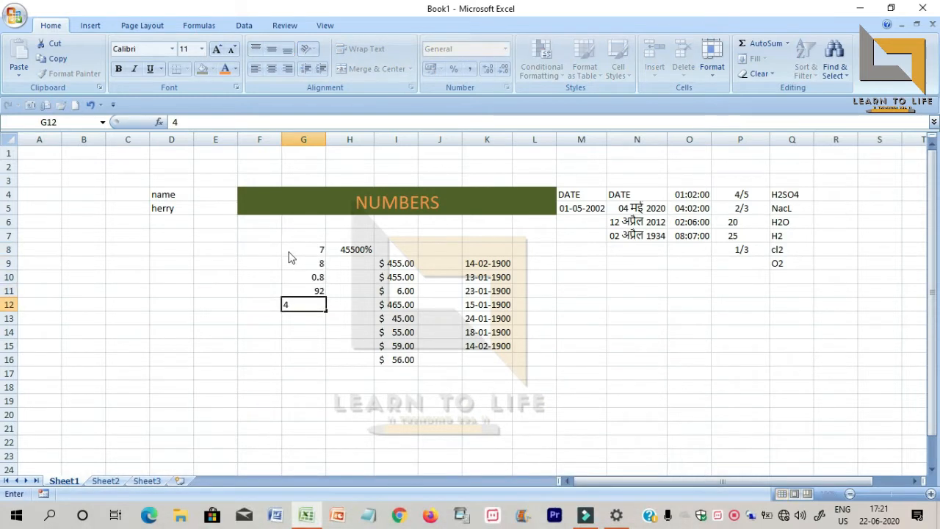
pyautogui.press('Return')
pyautogui.write('53')
pyautogui.press('Return')
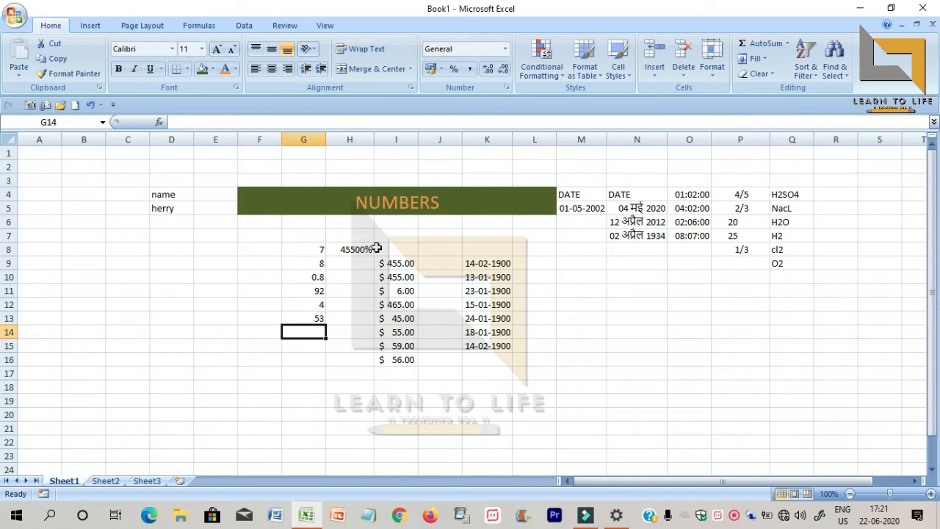
# - Apply the percent style to the whole of column G and check cell G8
pyautogui.click(315, 137)
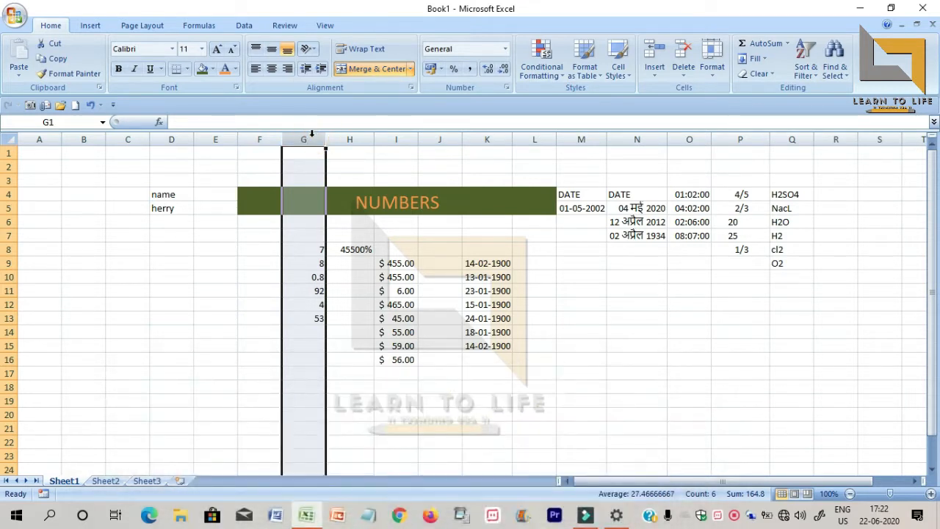
pyautogui.click(312, 135)
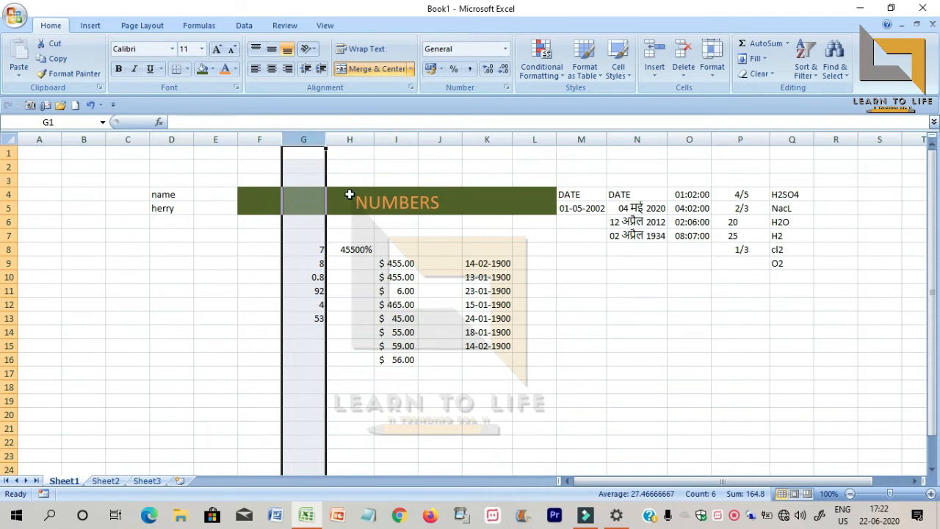
pyautogui.click(455, 70)
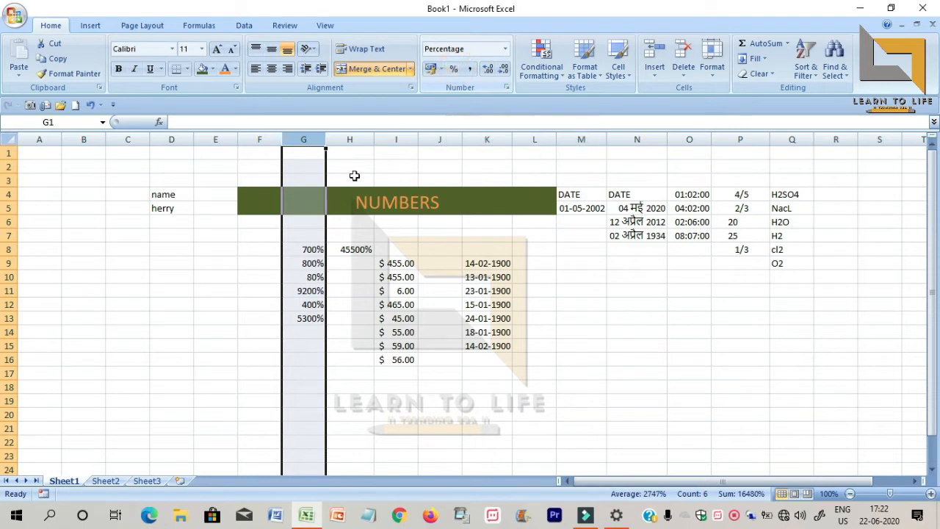
pyautogui.click(313, 250)
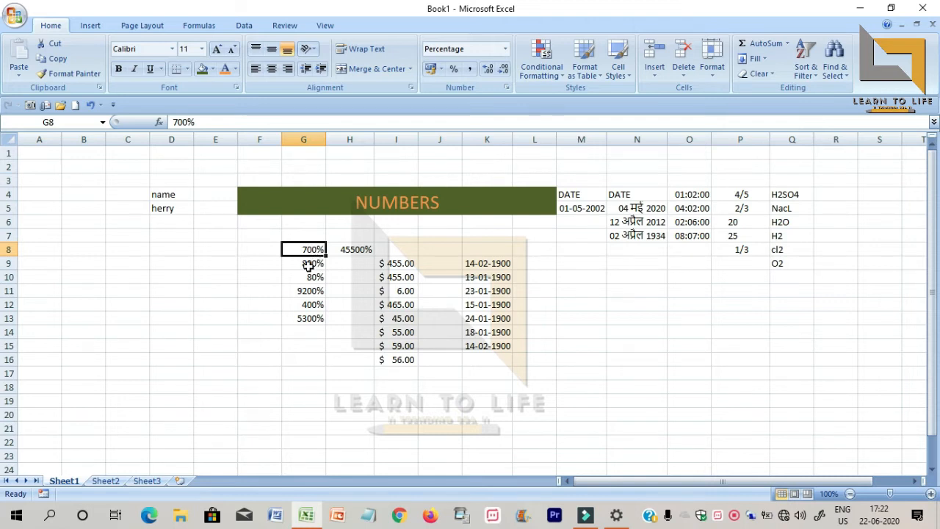
# - Increase and decrease the decimal places of column G's percentages, going up to three places and ending at one
pyautogui.click(311, 139)
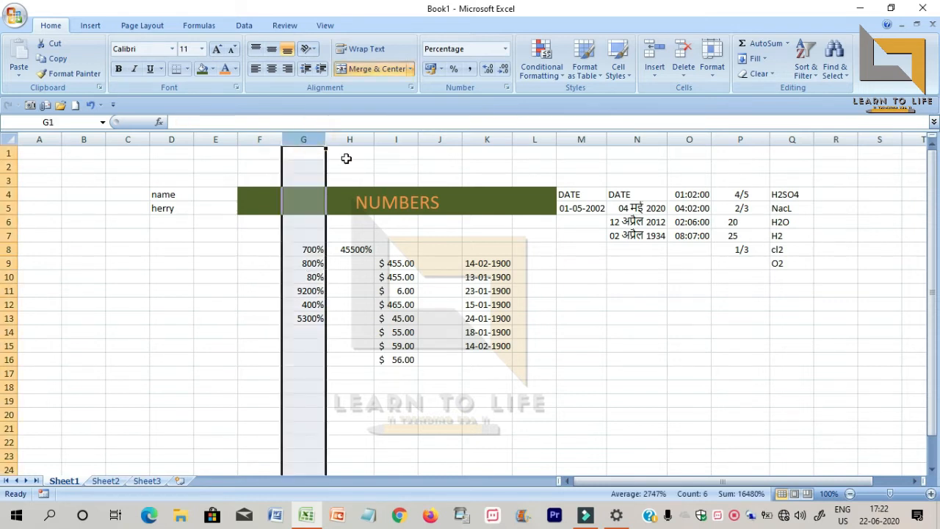
pyautogui.click(484, 75)
pyautogui.click(487, 75)
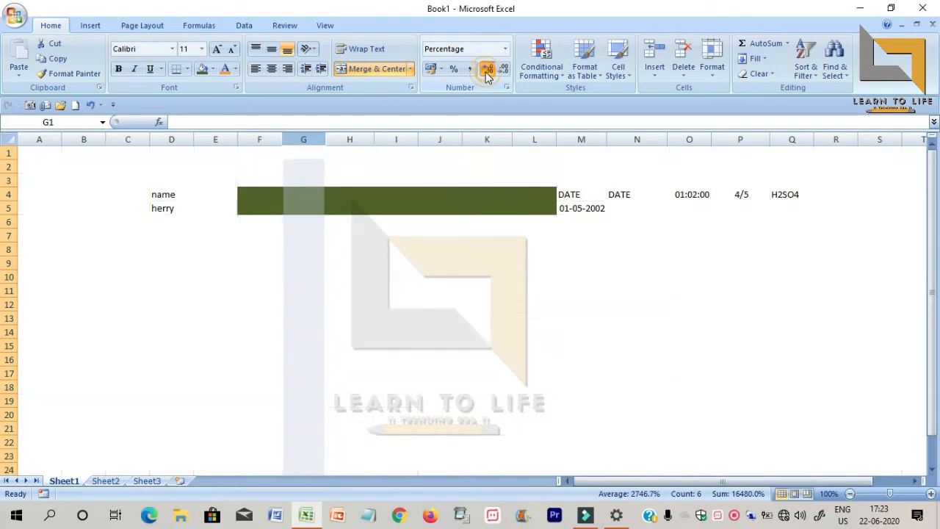
pyautogui.click(504, 73)
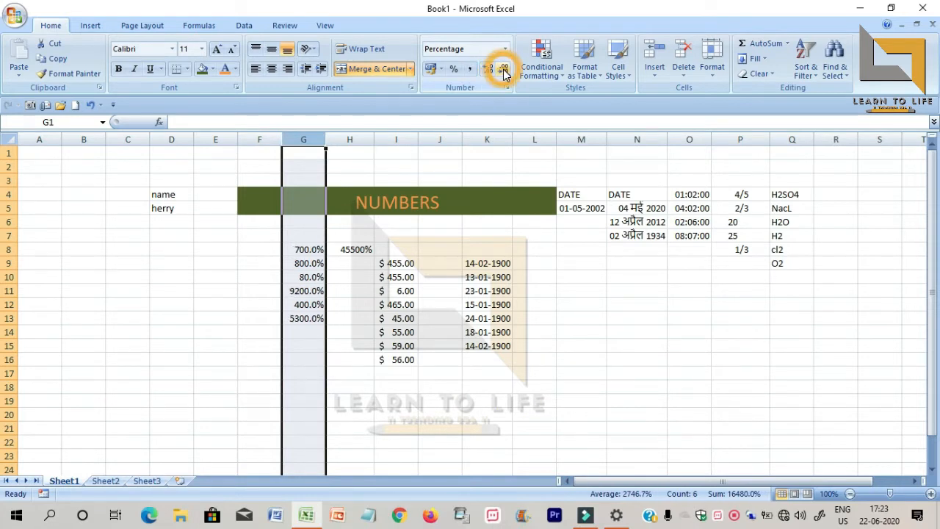
pyautogui.click(504, 73)
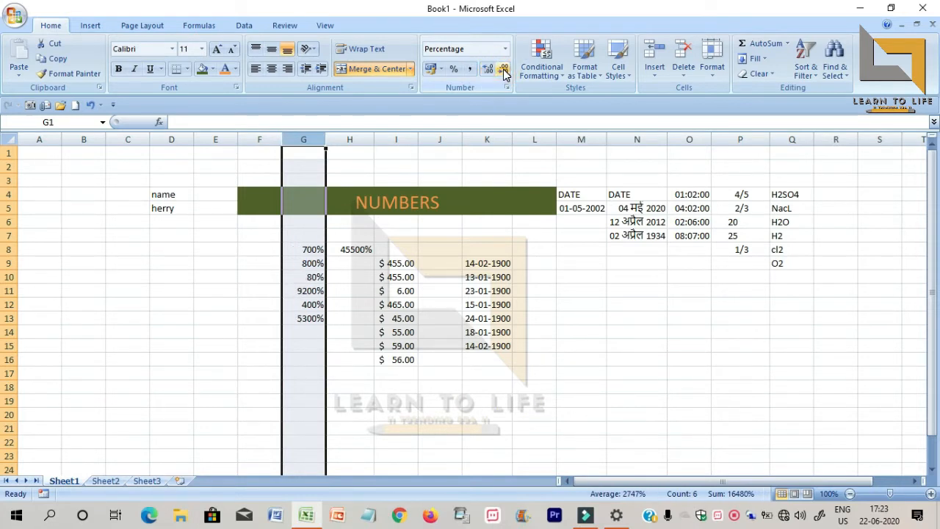
pyautogui.click(487, 71)
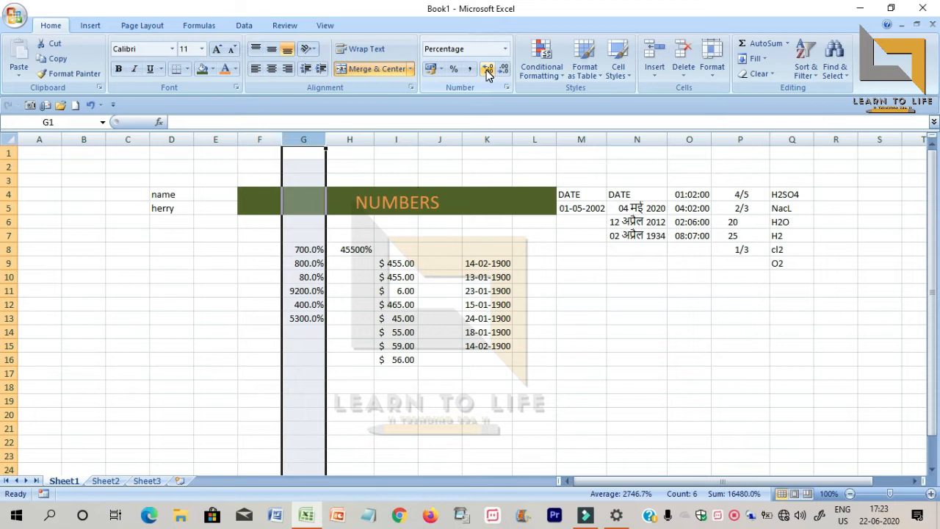
pyautogui.click(488, 71)
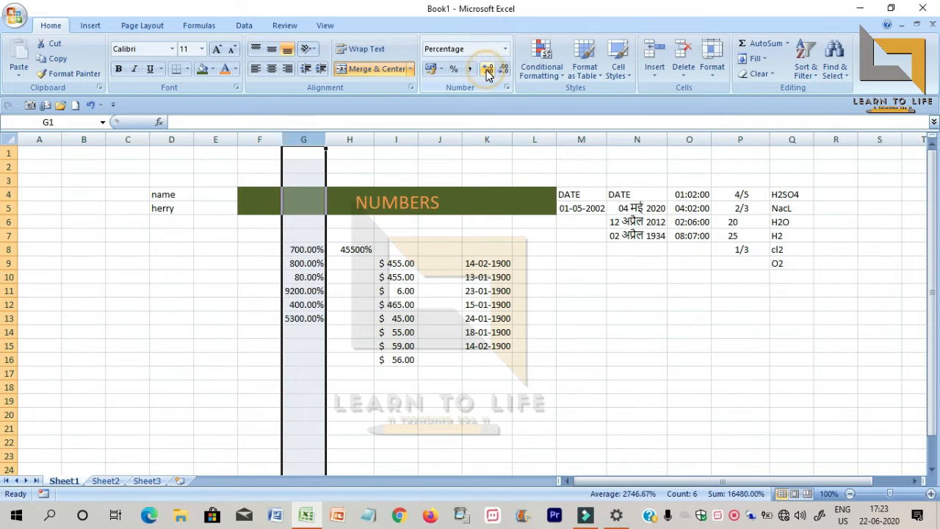
pyautogui.click(487, 70)
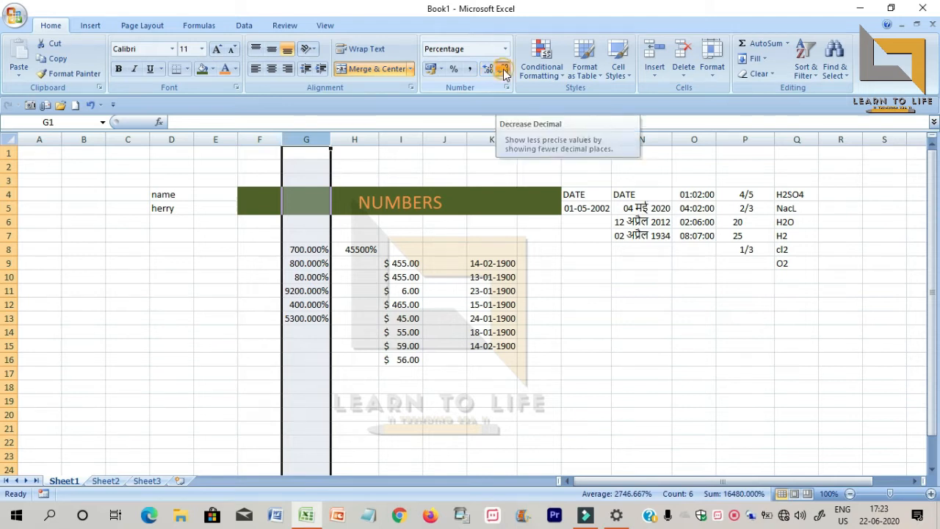
pyautogui.click(504, 70)
pyautogui.click(504, 70)
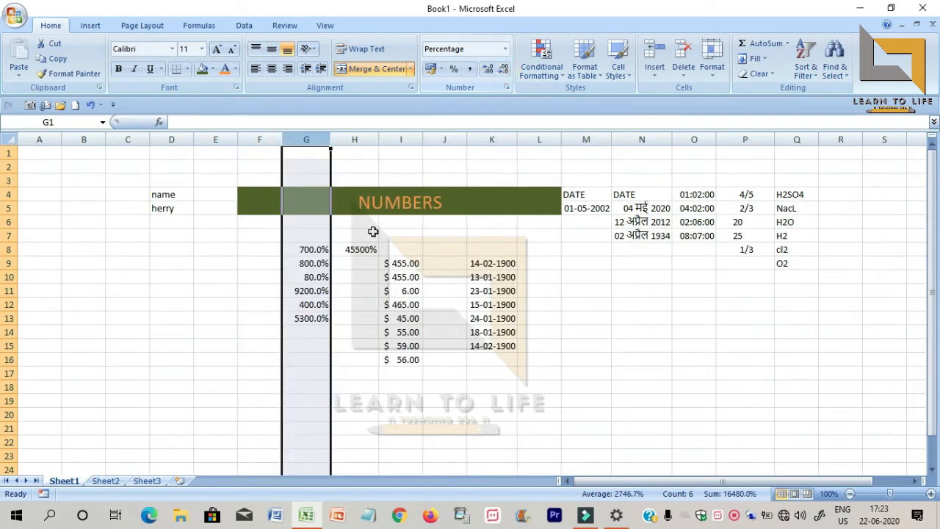
# - Clear all the percentage values from column G in the range G7:G14
pyautogui.click(307, 343)
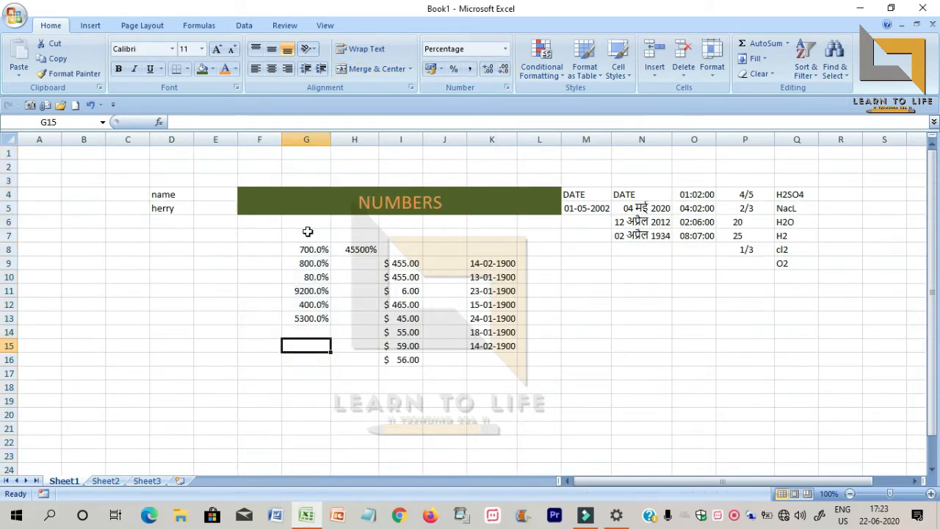
pyautogui.moveTo(307, 248); pyautogui.dragTo(304, 321)
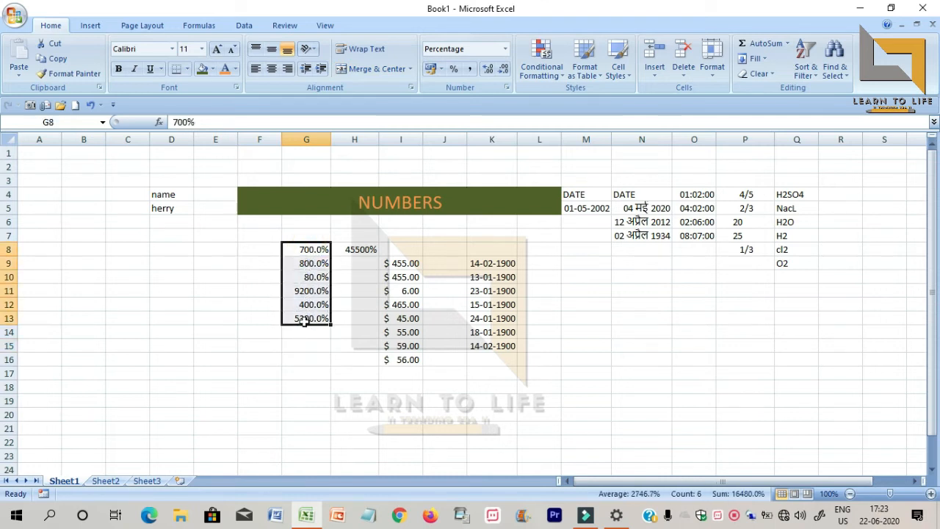
pyautogui.press('BackSpace')
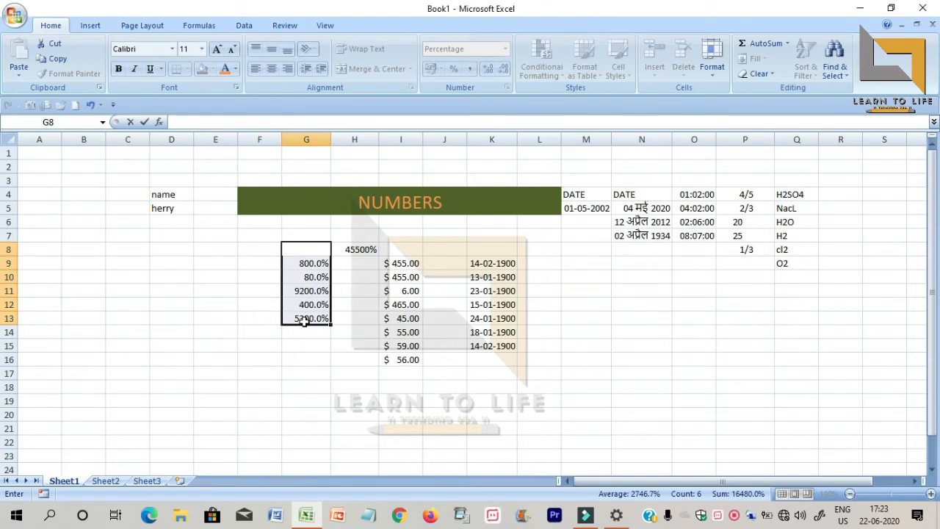
pyautogui.click(309, 235)
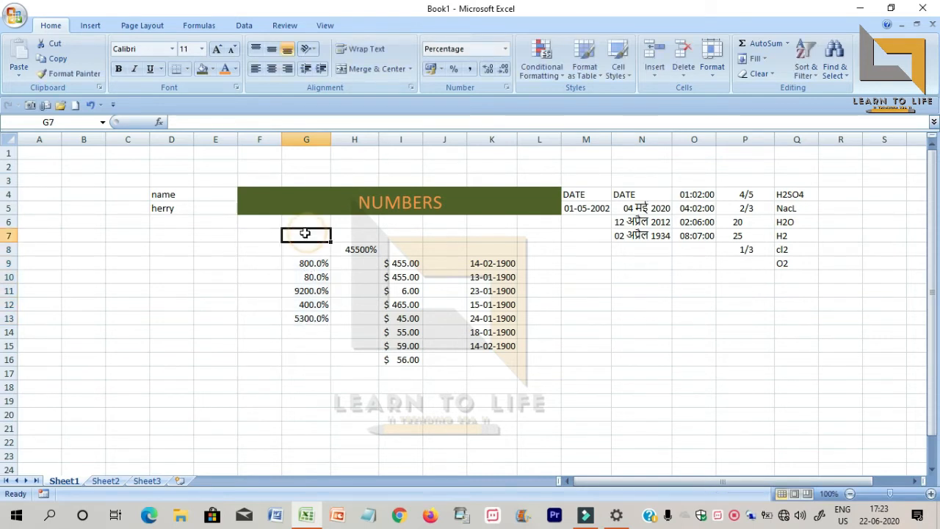
pyautogui.moveTo(309, 235); pyautogui.dragTo(301, 332)
pyautogui.press('Delete')
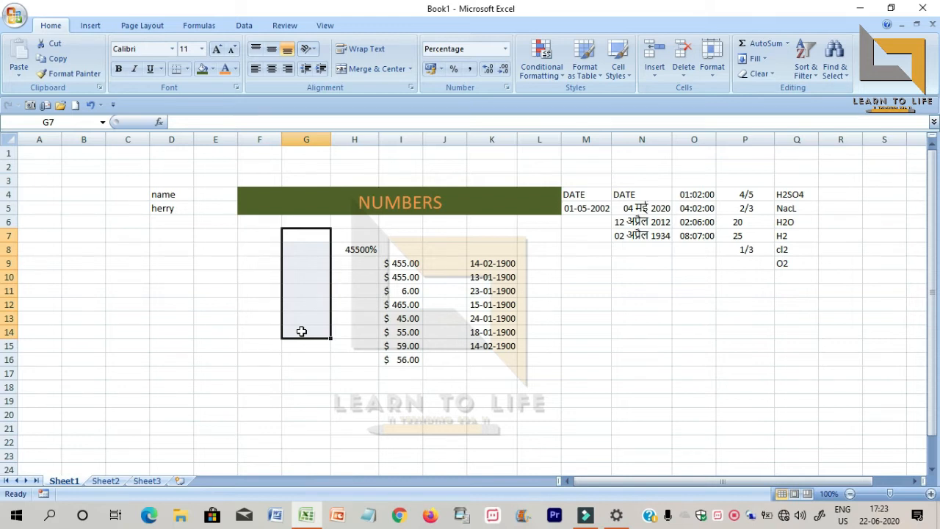
# - Enter the values .8, .02, .2, .6 and .8 down column G, in cells G7 to G11
pyautogui.write('.8')
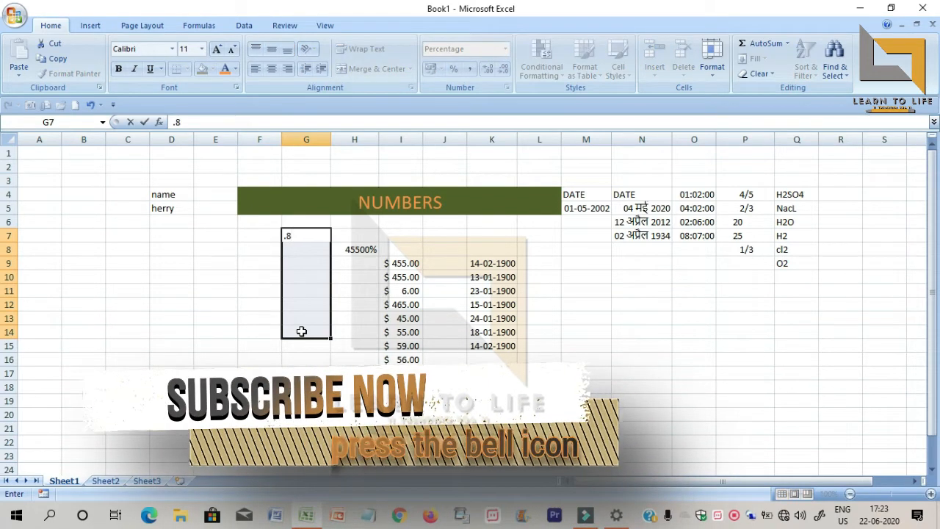
pyautogui.press('Return')
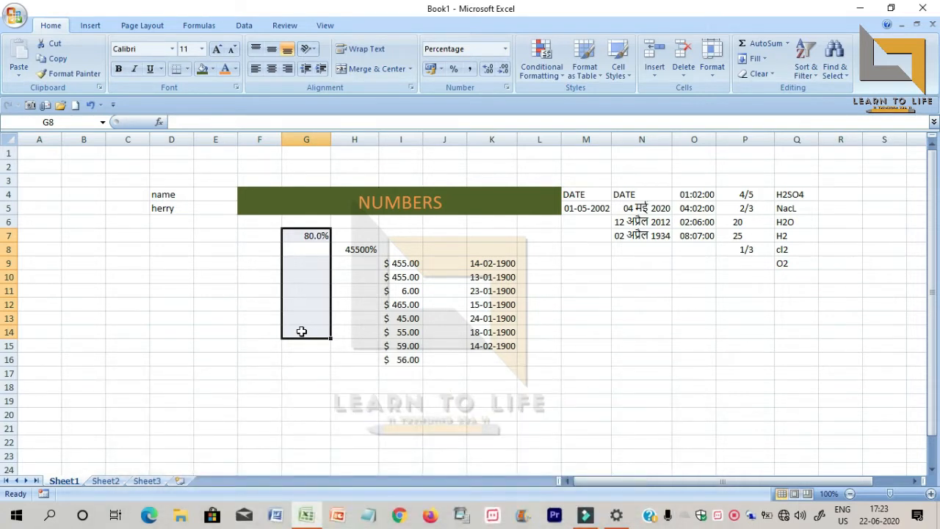
pyautogui.write('.02')
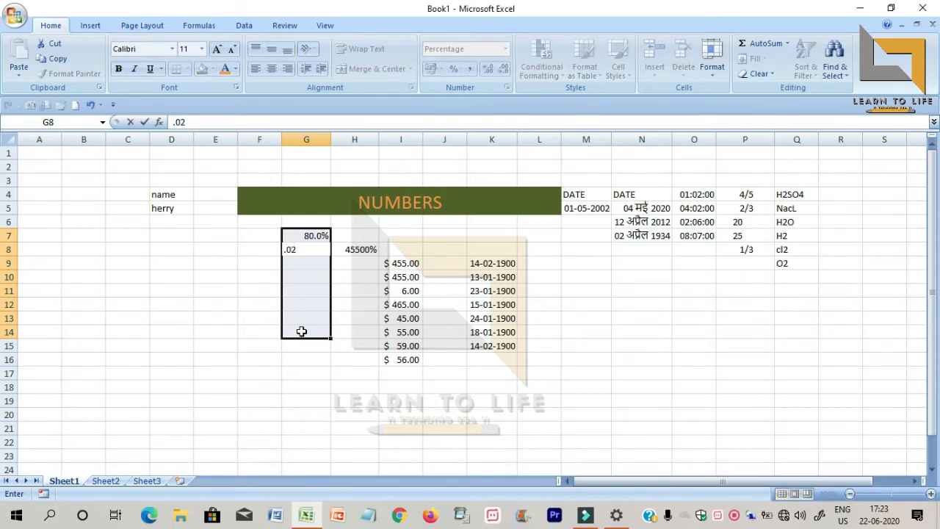
pyautogui.press('Return')
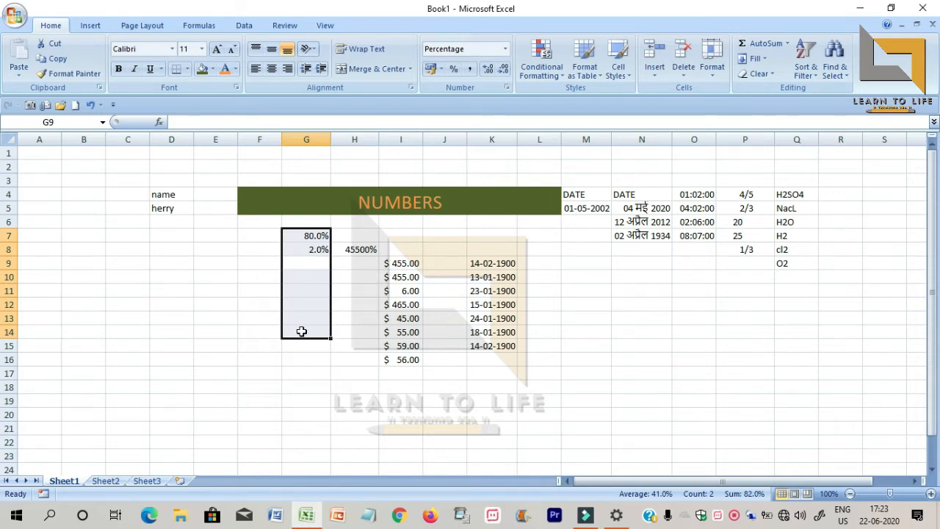
pyautogui.write('.2')
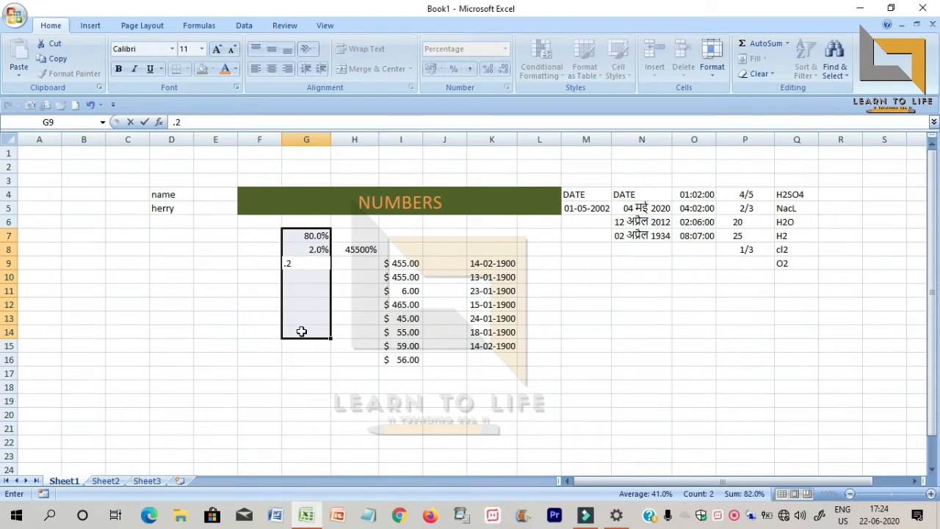
pyautogui.press('Return')
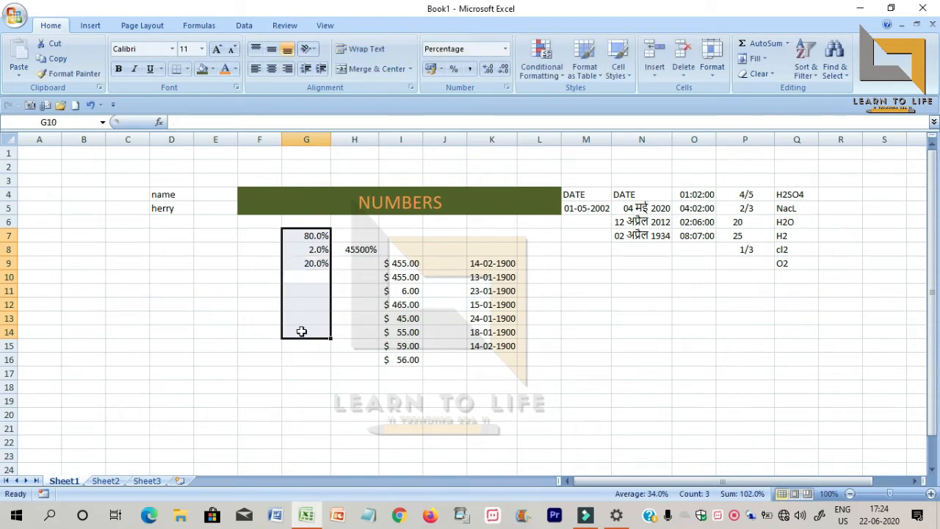
pyautogui.write('.6')
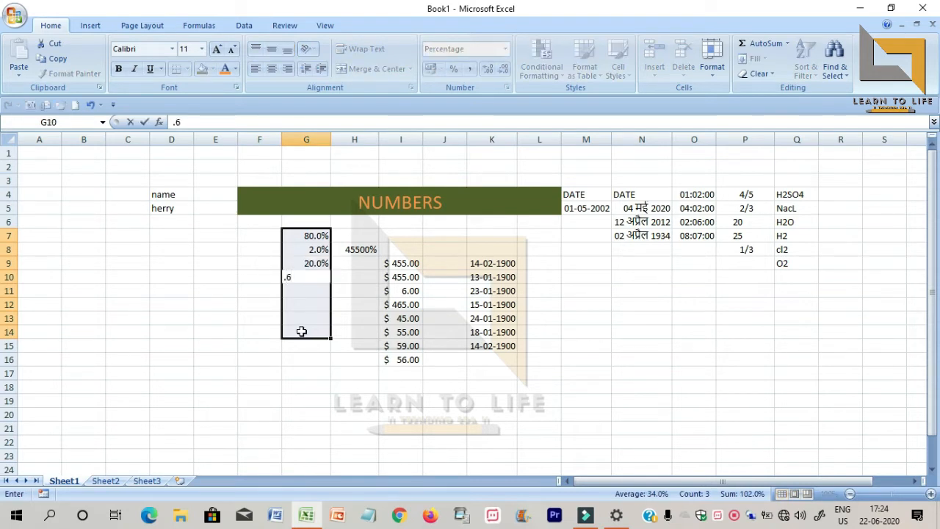
pyautogui.press('Return')
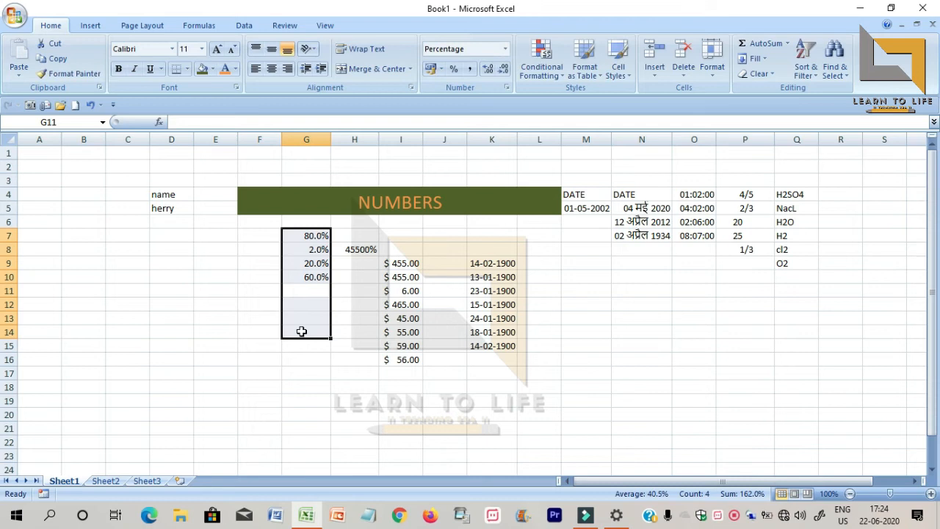
pyautogui.write('.8')
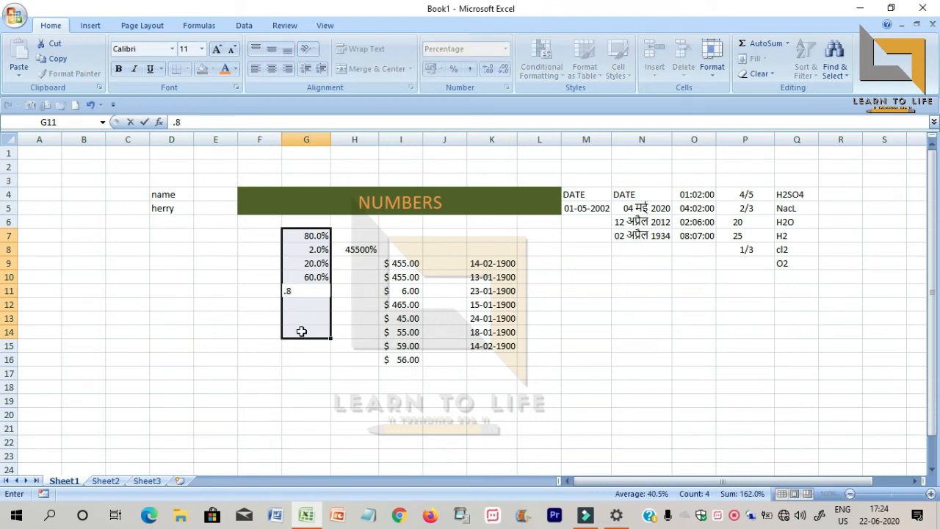
pyautogui.press('Return')
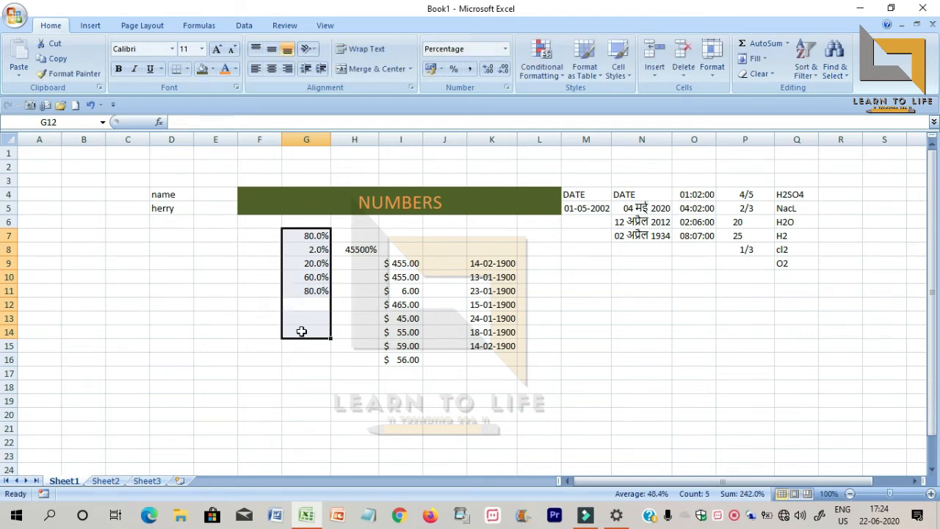
pyautogui.press('Return')
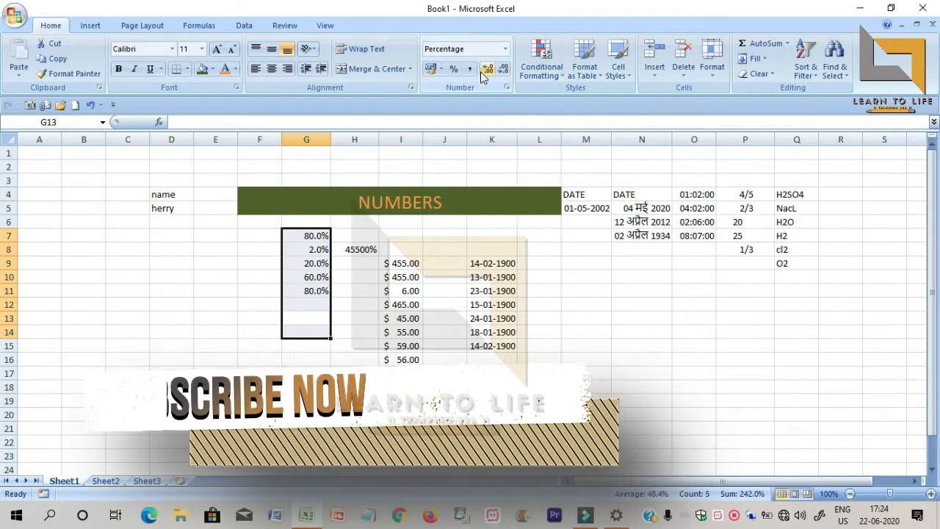
# - Examine the custom number format codes available for the selected column G cells in the Format Cells dialog
pyautogui.click(507, 87)
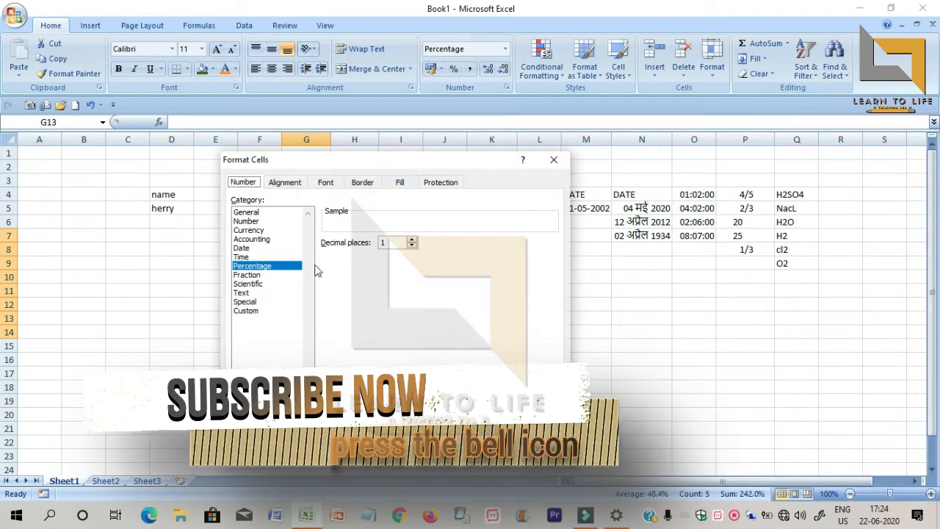
pyautogui.click(246, 310)
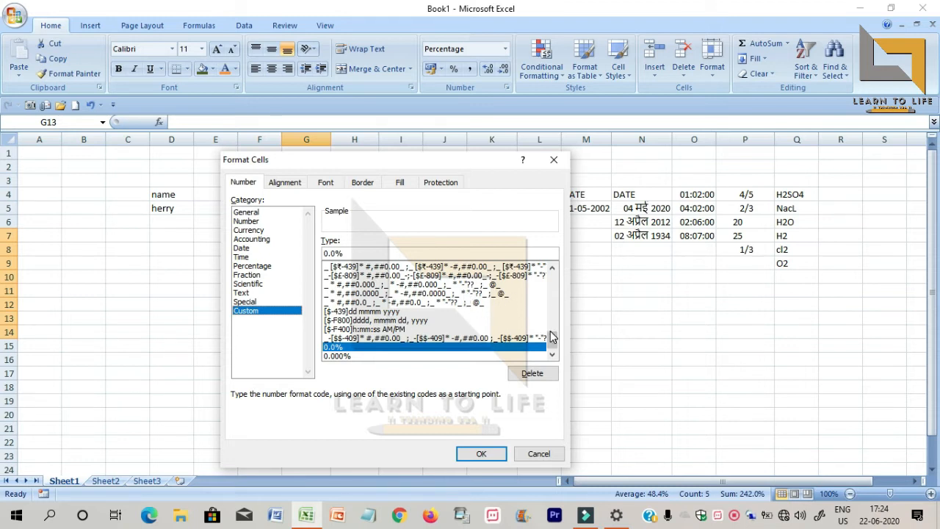
pyautogui.click(552, 336)
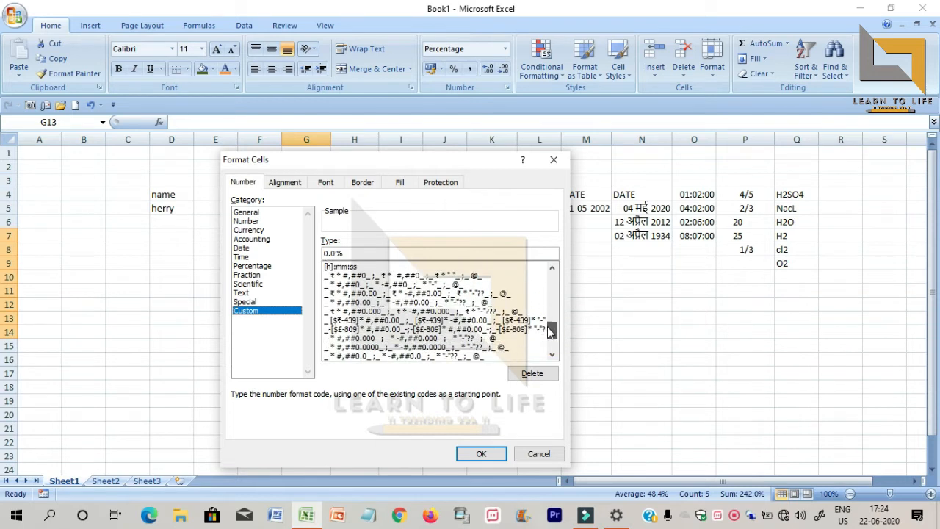
pyautogui.moveTo(550, 332); pyautogui.dragTo(547, 335)
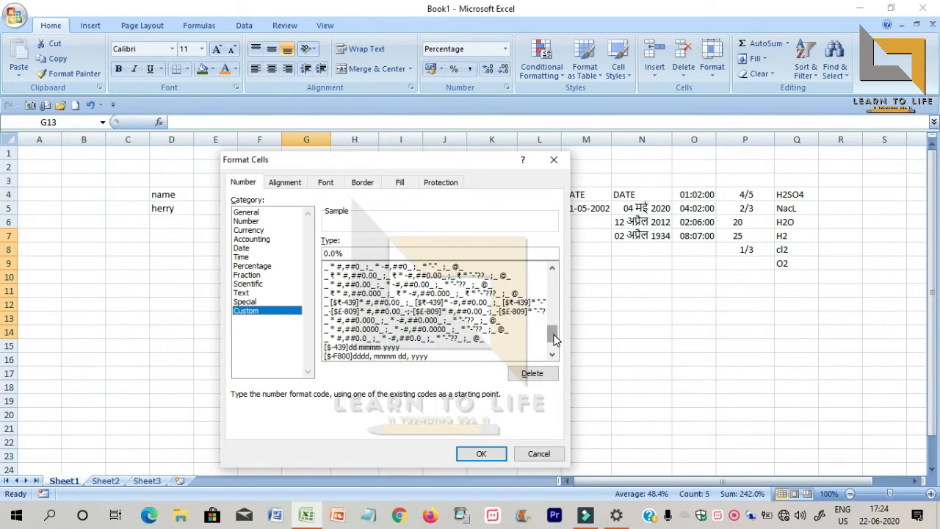
pyautogui.click(554, 336)
pyautogui.moveTo(554, 337); pyautogui.dragTo(552, 345)
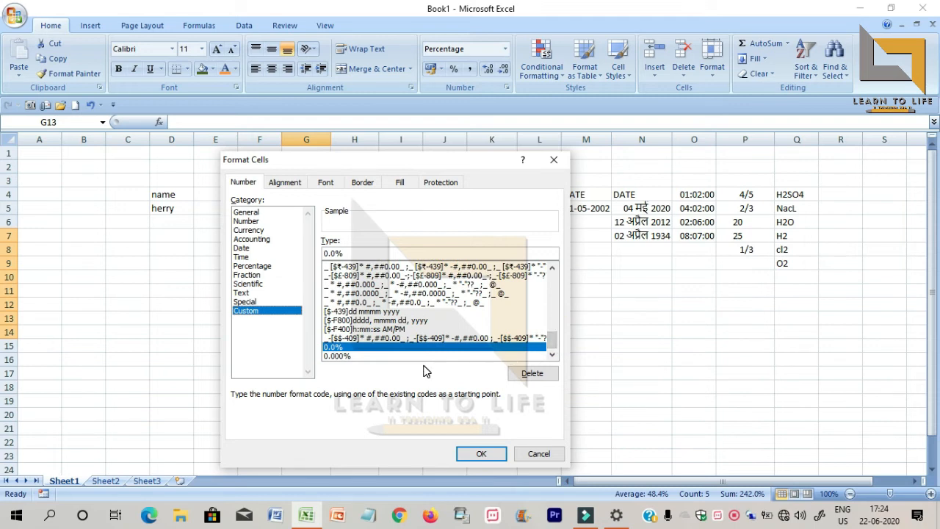
pyautogui.click(393, 379)
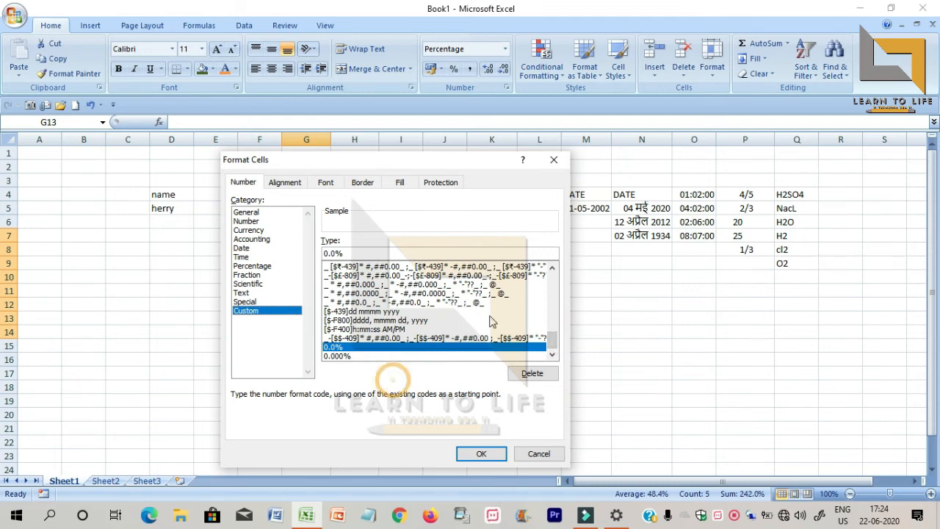
pyautogui.click(481, 452)
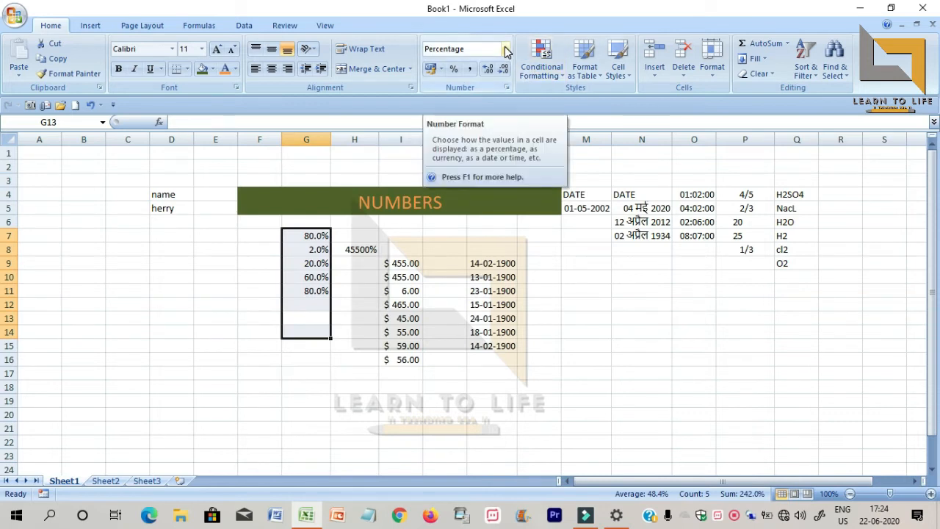
# - Apply the Accounting number format to the range G7:G14
pyautogui.click(506, 49)
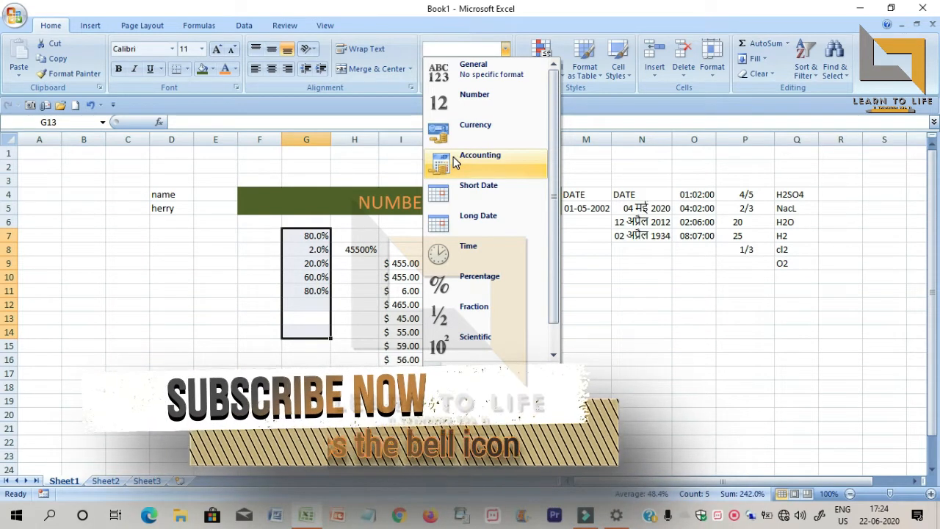
pyautogui.click(455, 161)
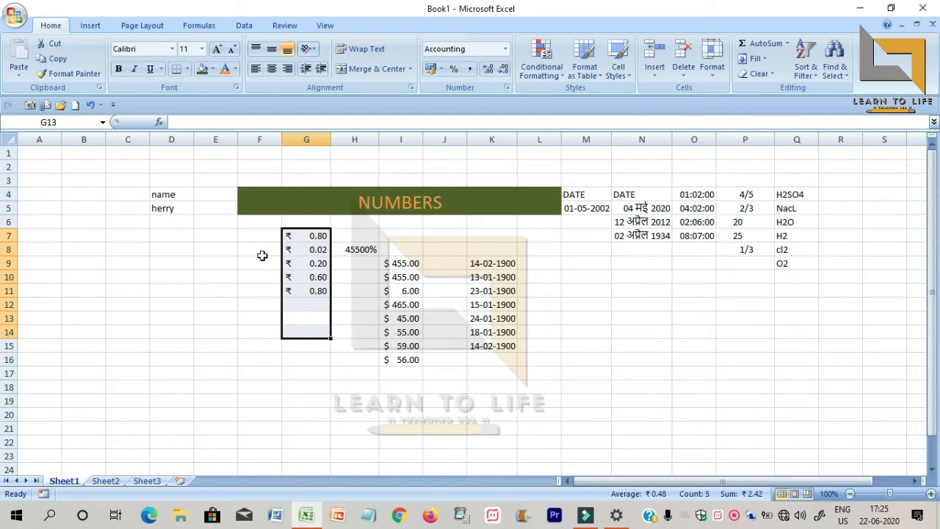
pyautogui.click(504, 52)
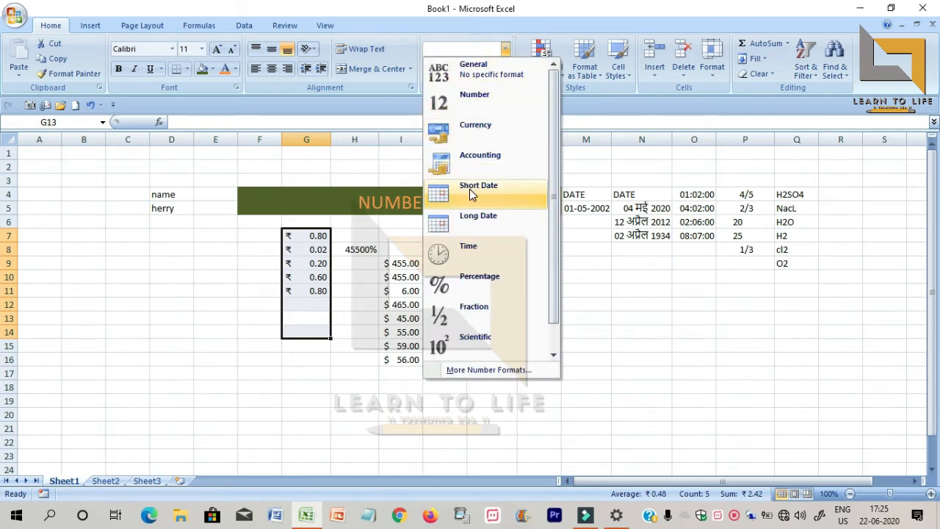
pyautogui.click(258, 231)
# - Enter the heading "date" in cell E6
pyautogui.click(211, 232)
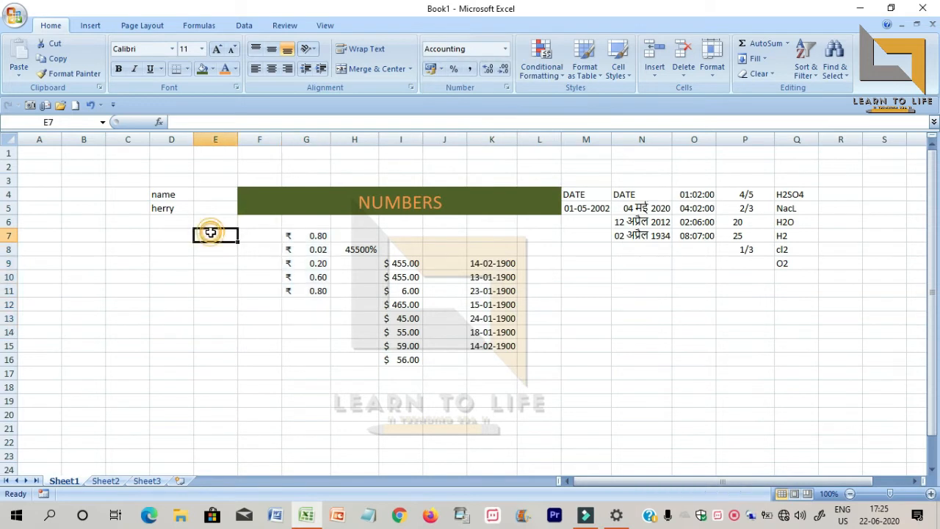
pyautogui.click(221, 139)
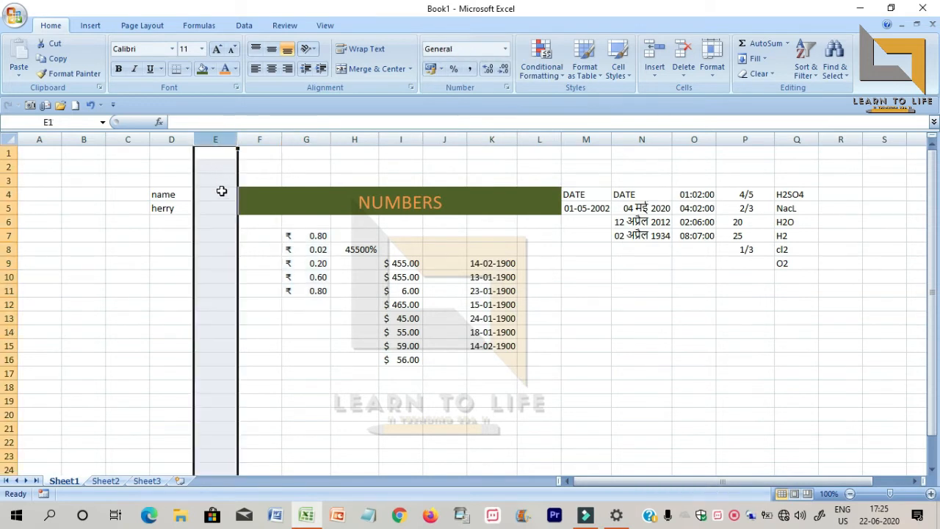
pyautogui.click(218, 221)
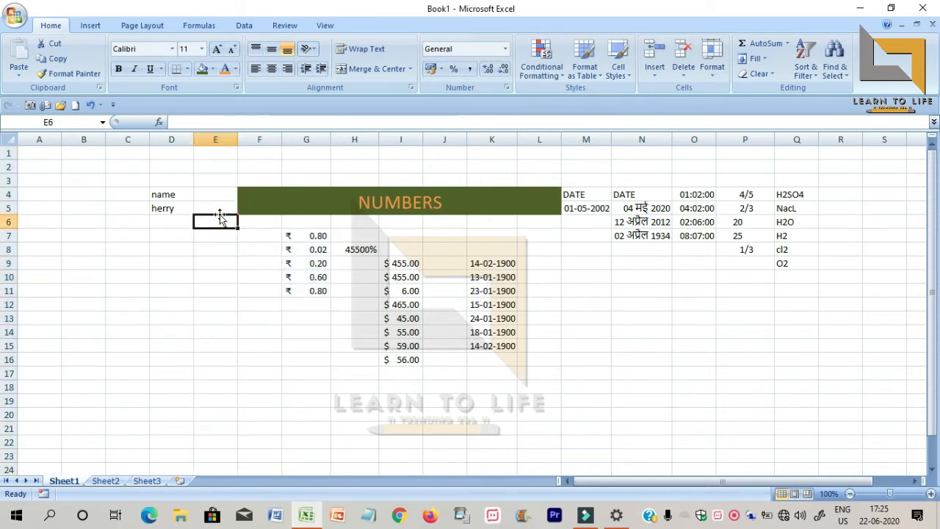
pyautogui.write('date')
pyautogui.press('Return')
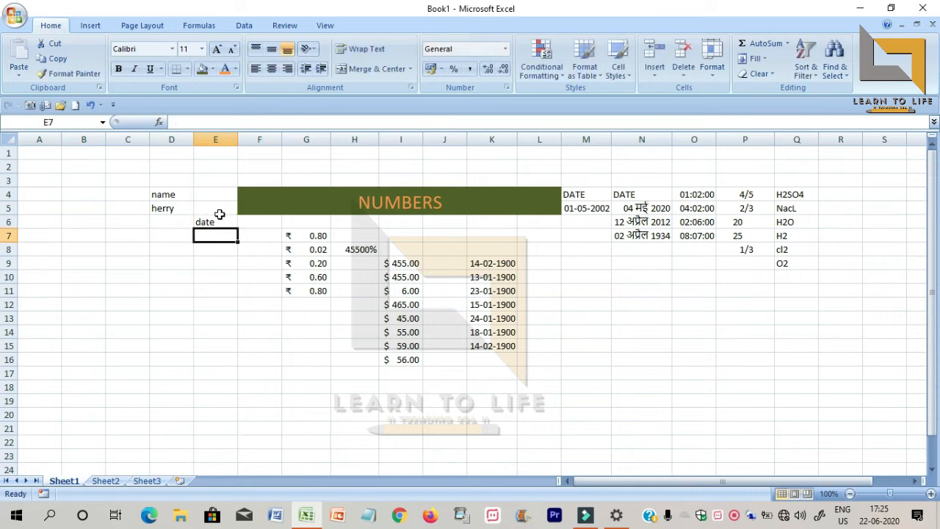
# - Apply the Short Date format to the whole of column E and enter the date 2-8-02 in cell E7
pyautogui.click(220, 139)
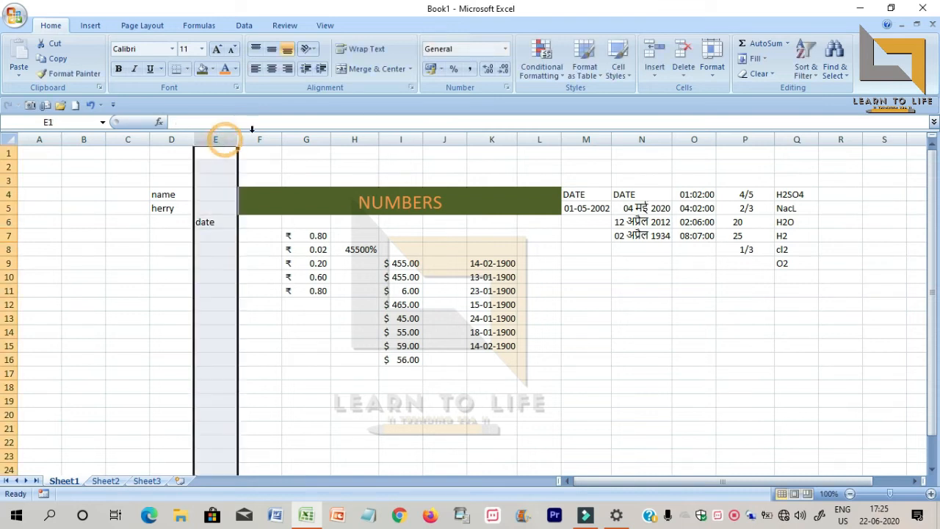
pyautogui.click(506, 48)
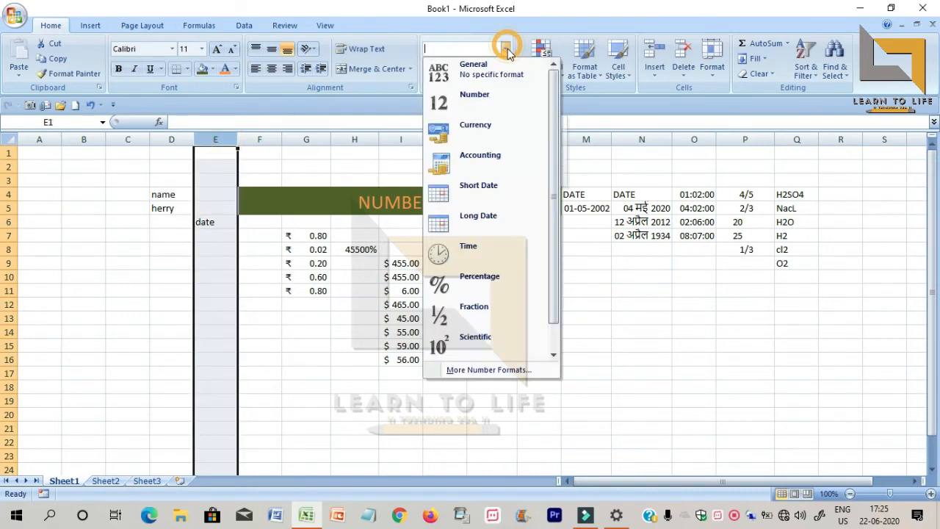
pyautogui.click(490, 193)
pyautogui.click(217, 236)
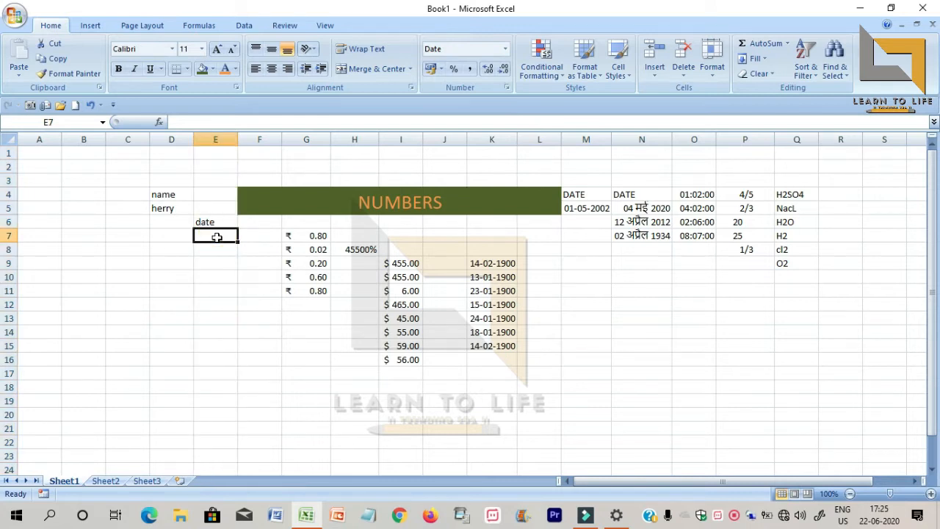
pyautogui.write('2-')
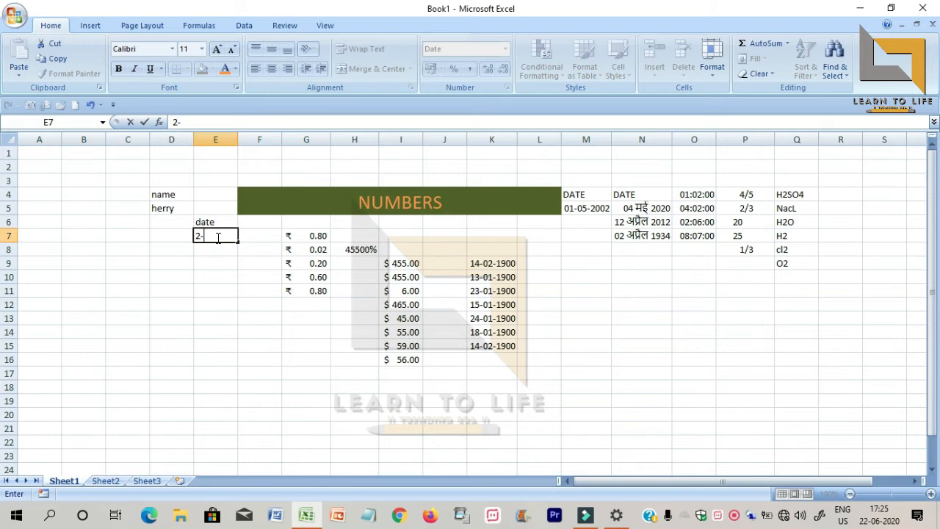
pyautogui.write('8-02')
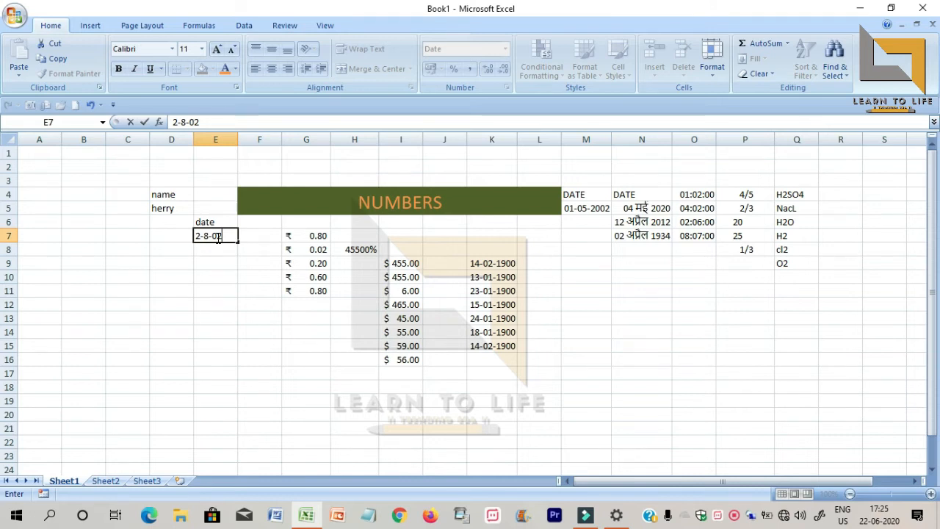
pyautogui.press('Return')
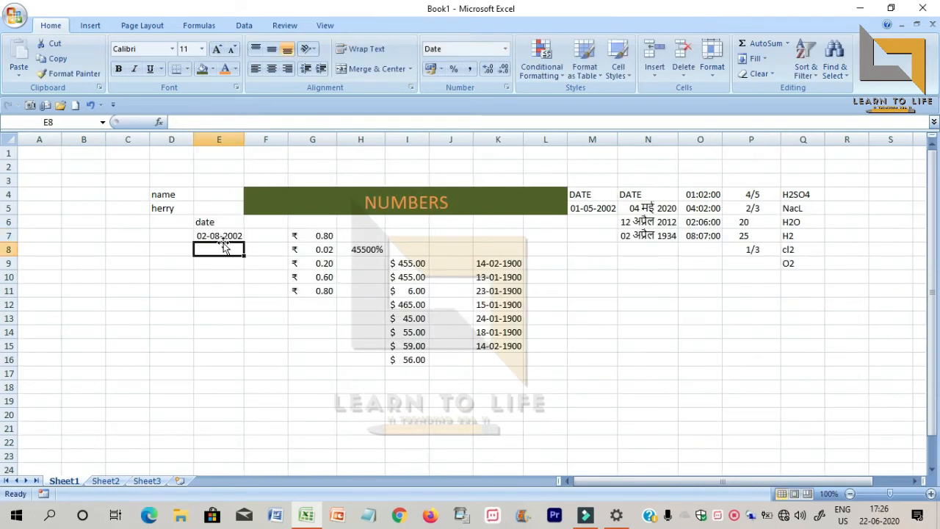
# - Apply the Long Date format to cell E8 and enter the date 2-5-12 there
pyautogui.click(506, 50)
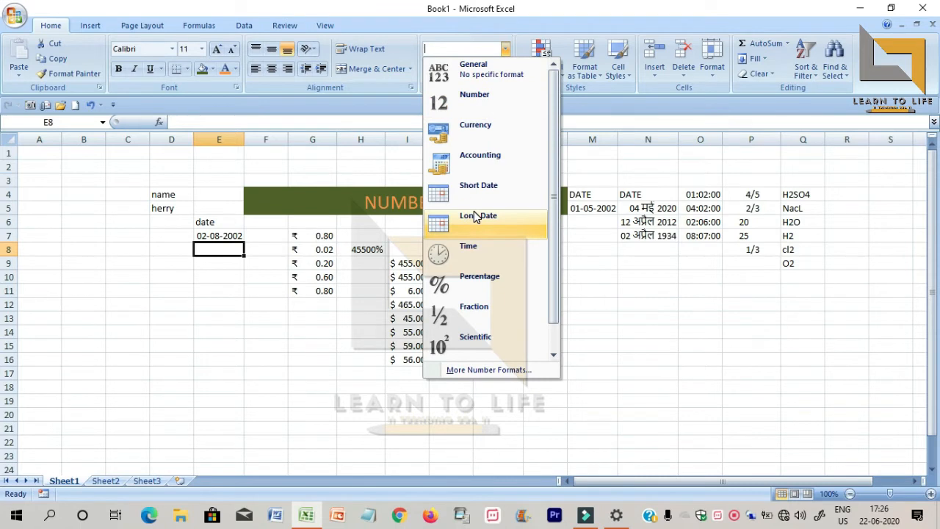
pyautogui.click(476, 216)
pyautogui.click(212, 250)
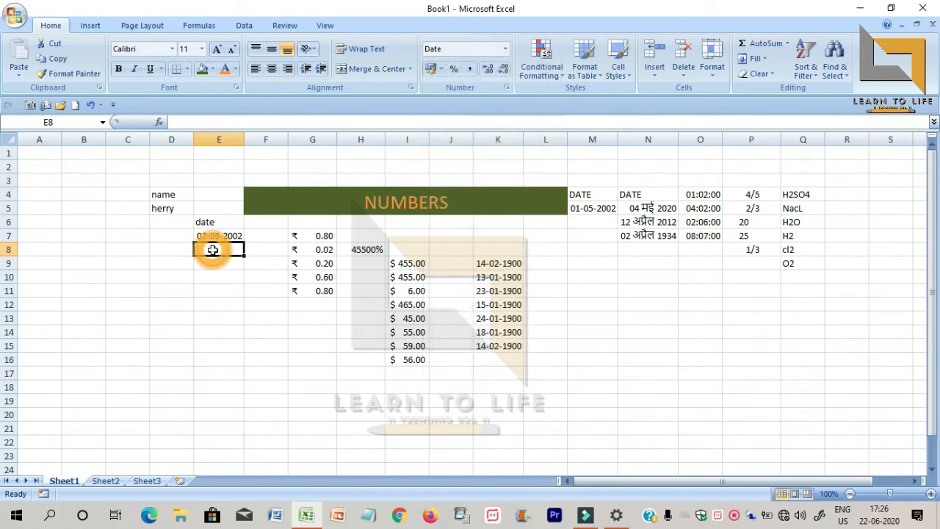
pyautogui.write('2')
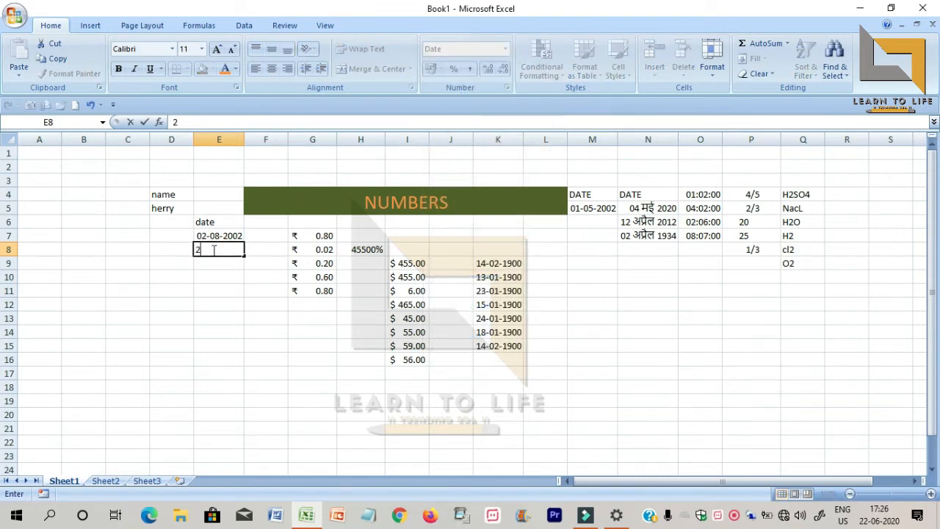
pyautogui.write('-5-12')
pyautogui.press('Return')
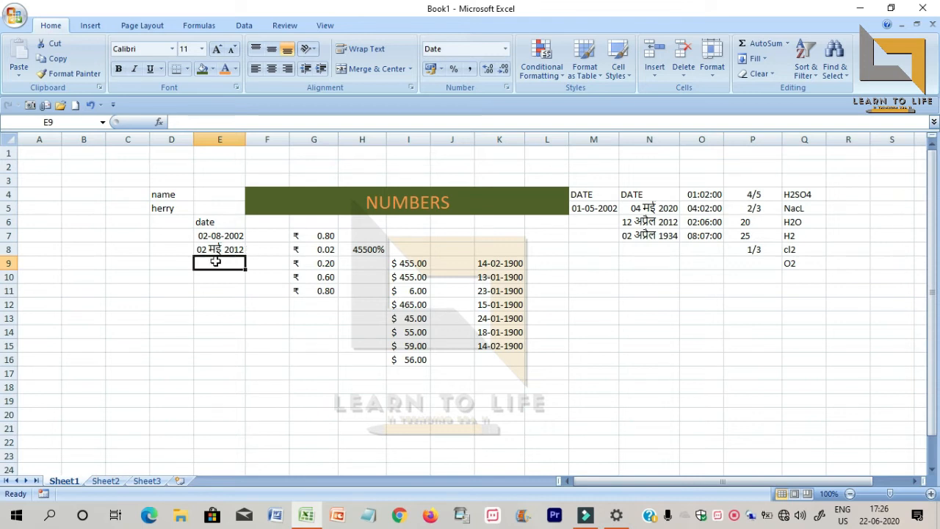
# - Apply the Time number format to cell C5 and enter the time 12:00 there
pyautogui.click(506, 48)
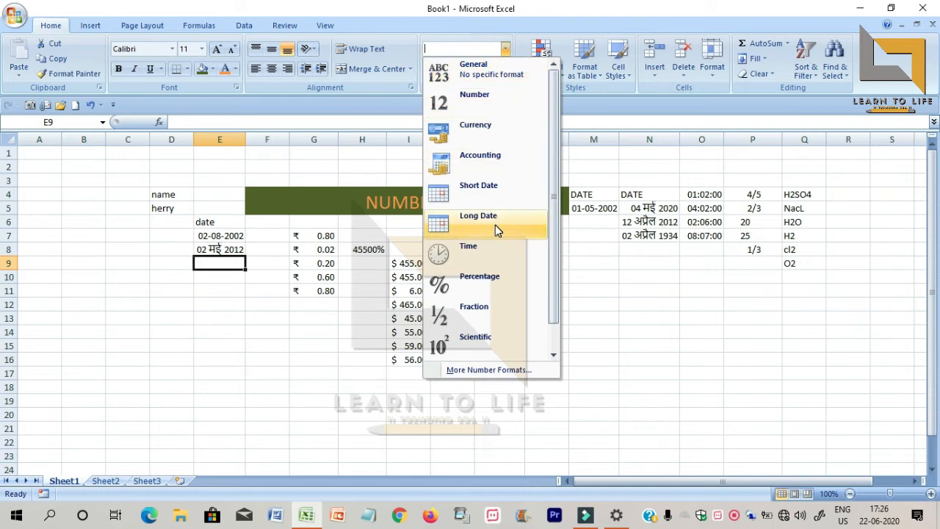
pyautogui.click(129, 213)
pyautogui.click(118, 205)
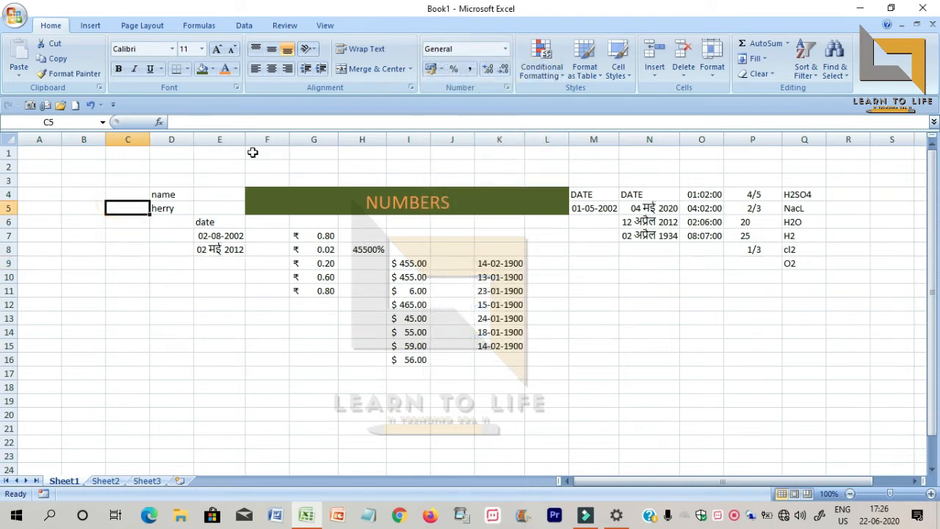
pyautogui.click(506, 49)
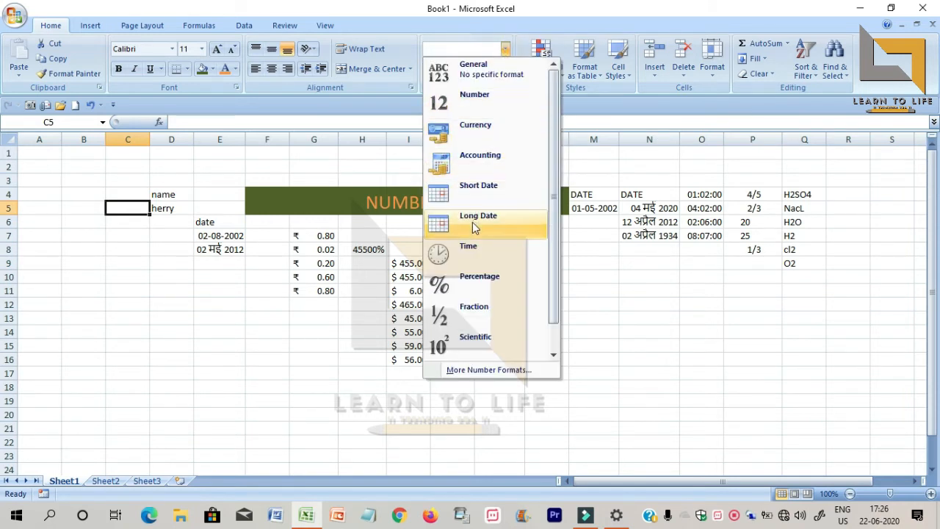
pyautogui.click(468, 249)
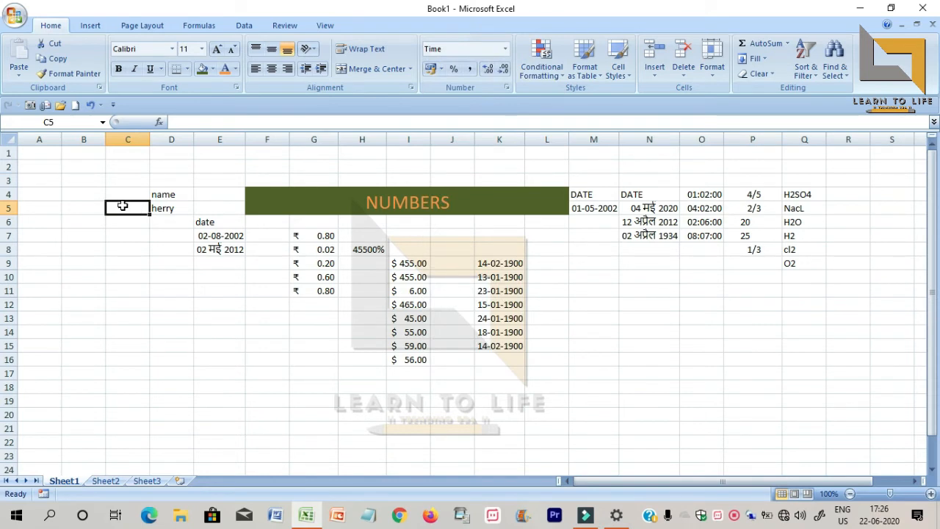
pyautogui.write('12')
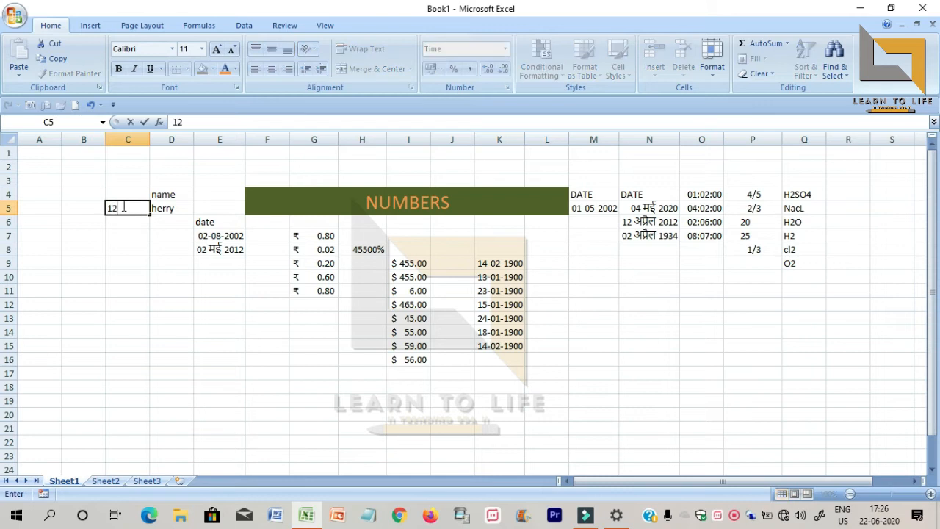
pyautogui.write(':')
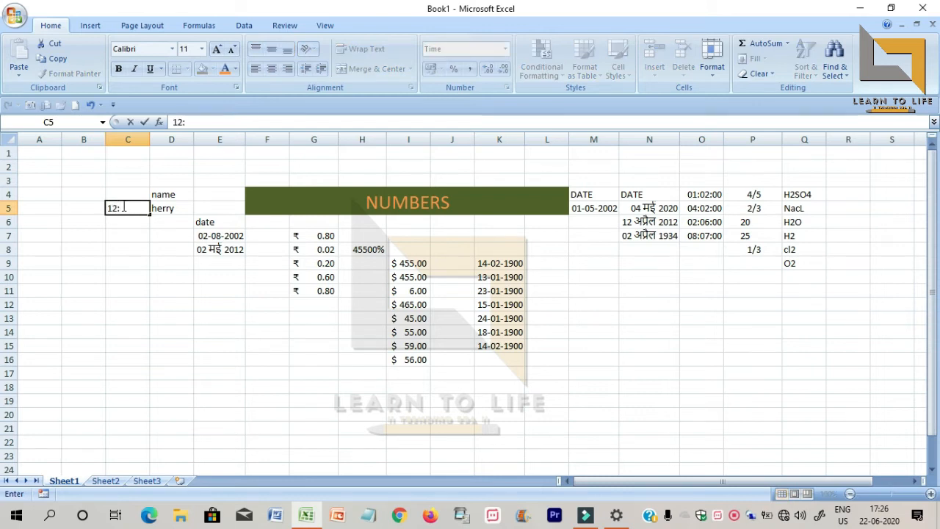
pyautogui.write('00')
pyautogui.press('Return')
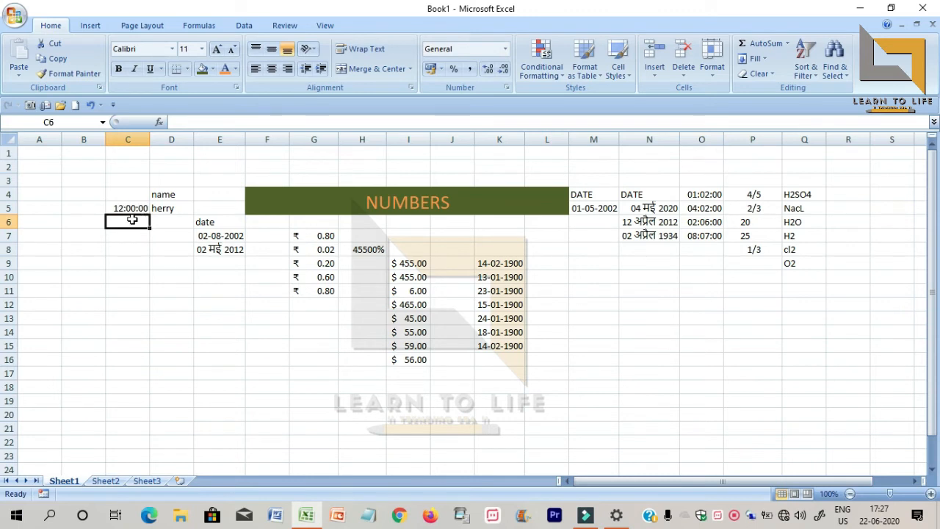
# - Enter the time 12:30:1, including seconds, in cell C6
pyautogui.write('12')
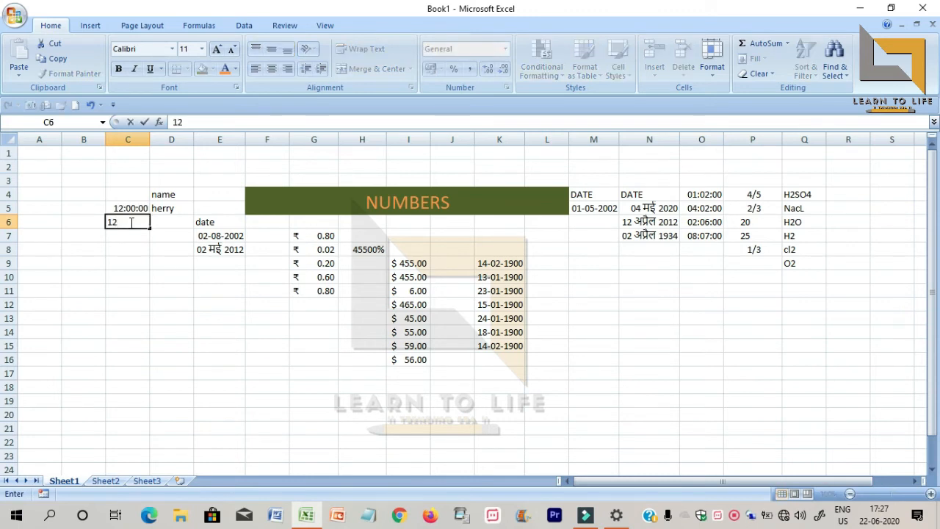
pyautogui.write(':30:1')
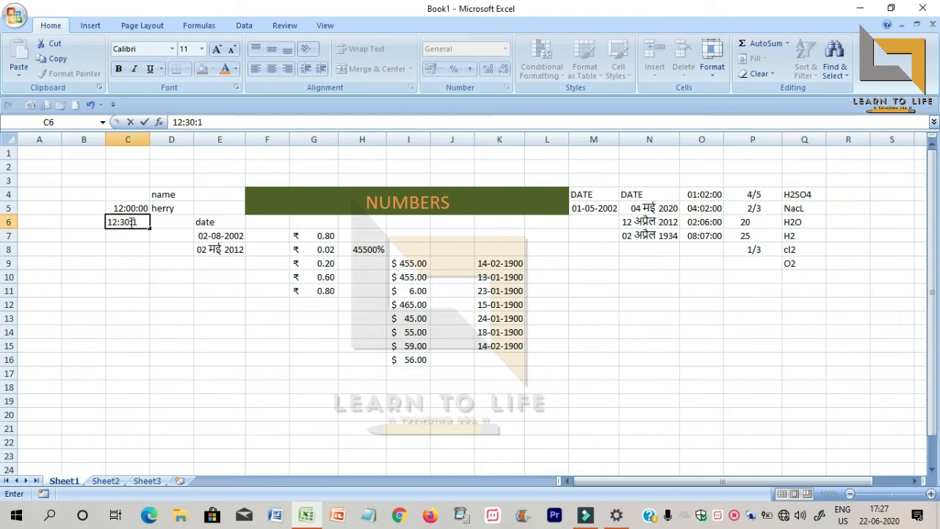
pyautogui.press('Return')
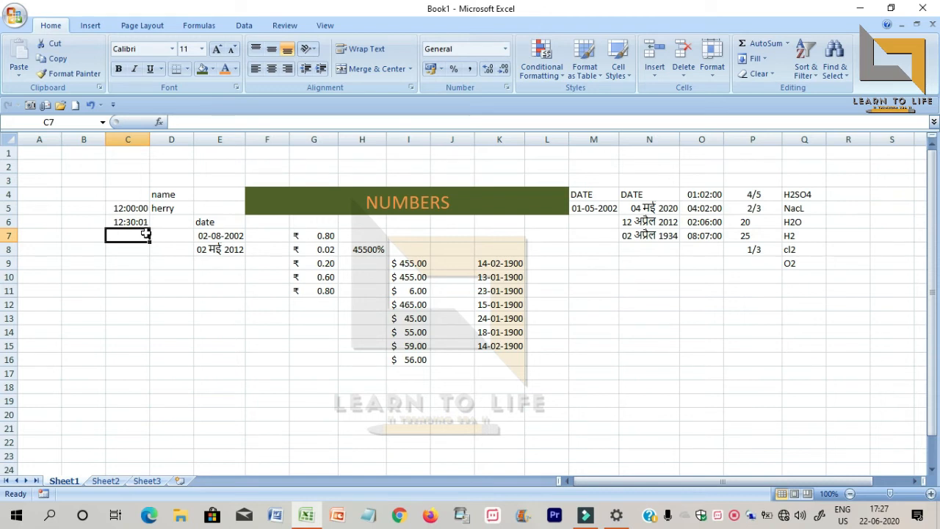
# - Enter the heading "fractional entry" in cell D7 and autofit the width of column D to it
pyautogui.click(505, 49)
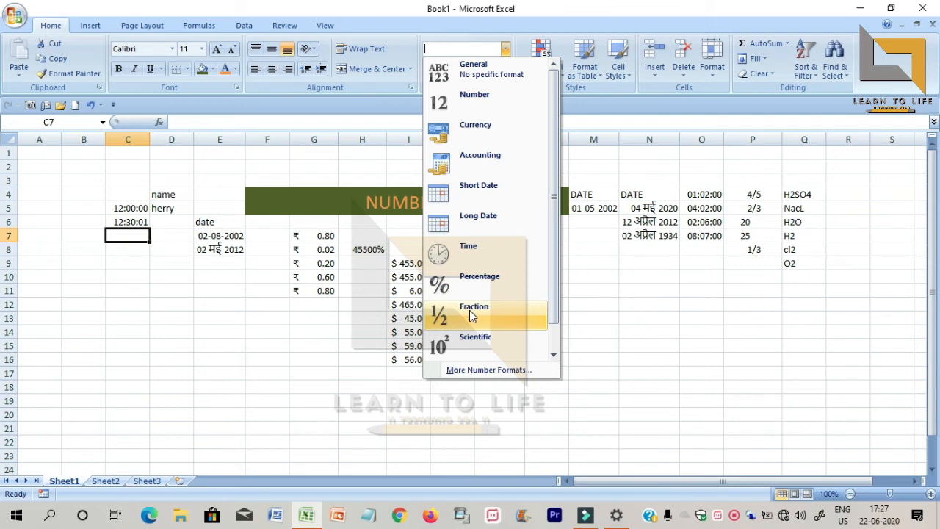
pyautogui.click(221, 291)
pyautogui.click(182, 257)
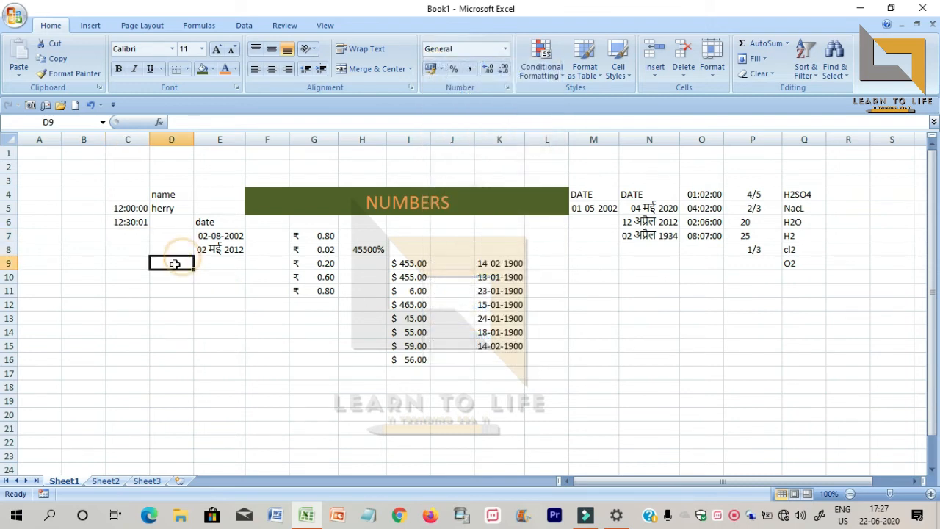
pyautogui.click(168, 238)
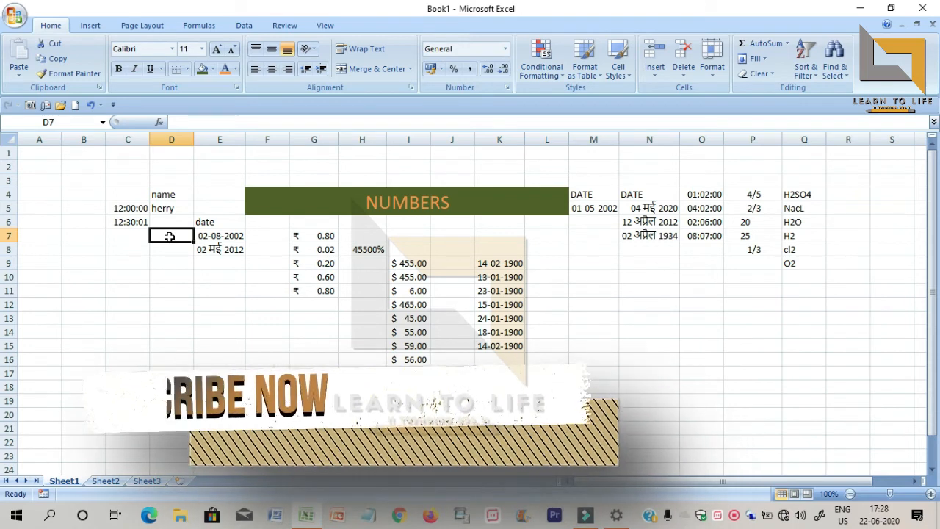
pyautogui.write('fractional entr')
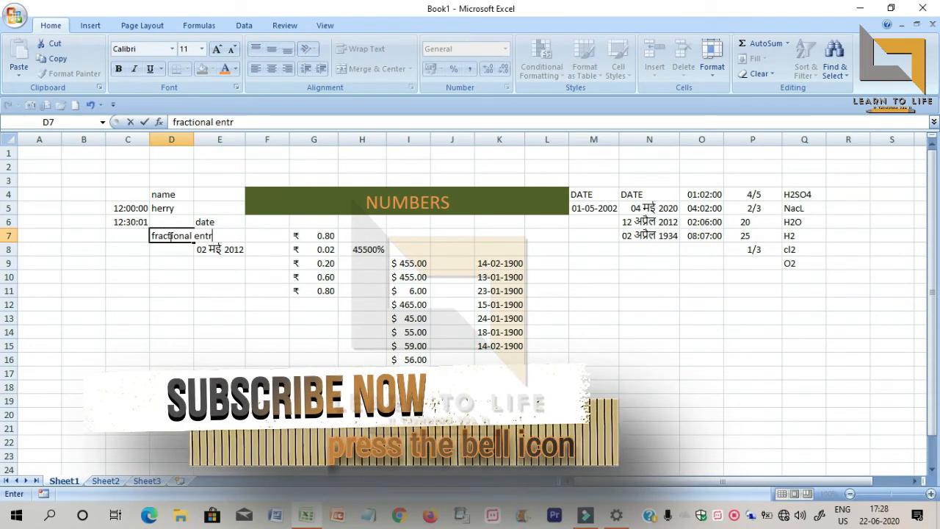
pyautogui.press('Return')
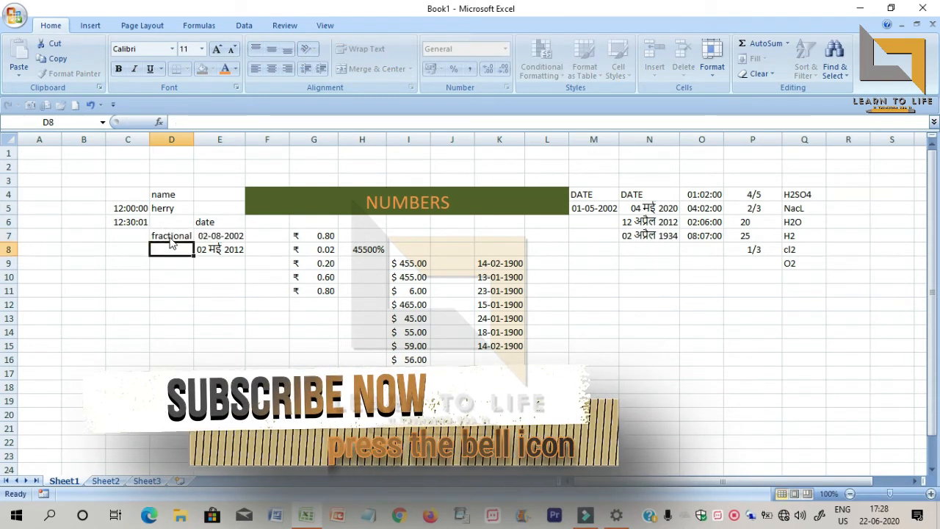
pyautogui.doubleClick(186, 235)
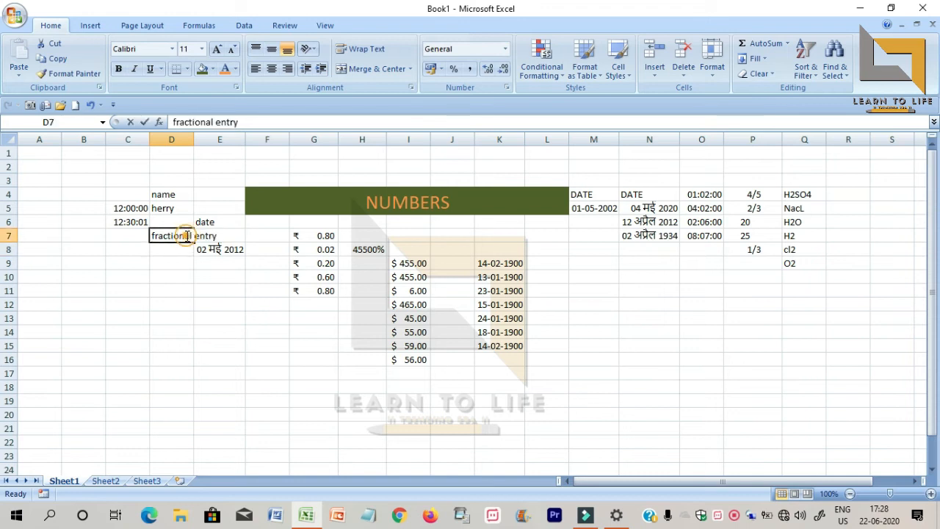
pyautogui.doubleClick(194, 138)
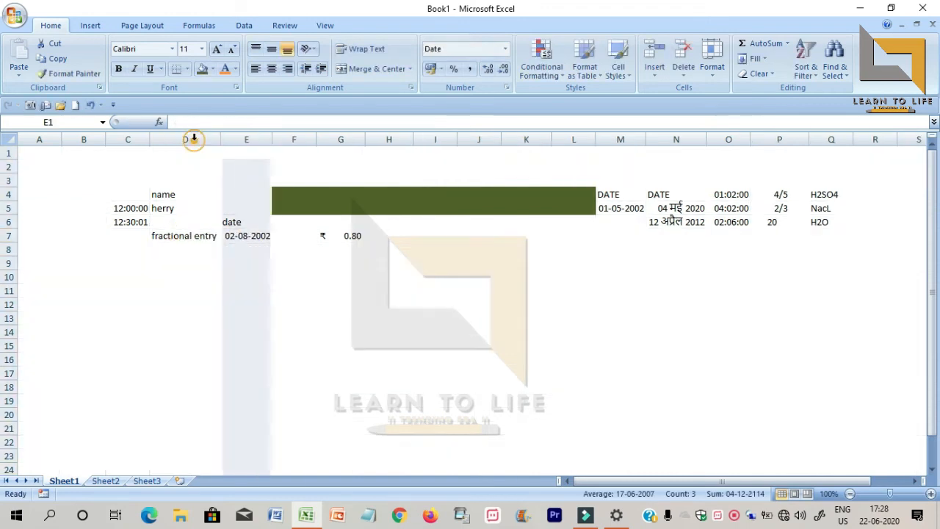
# - Enter the quantities 4kg in cell D8 and 1/2kg in cell D9 under the "fractional entry" heading
pyautogui.click(191, 255)
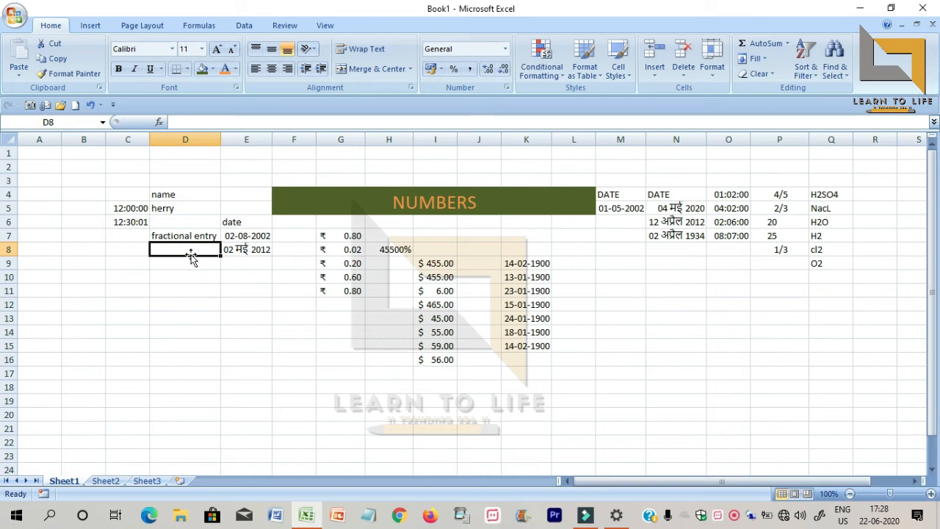
pyautogui.write('4')
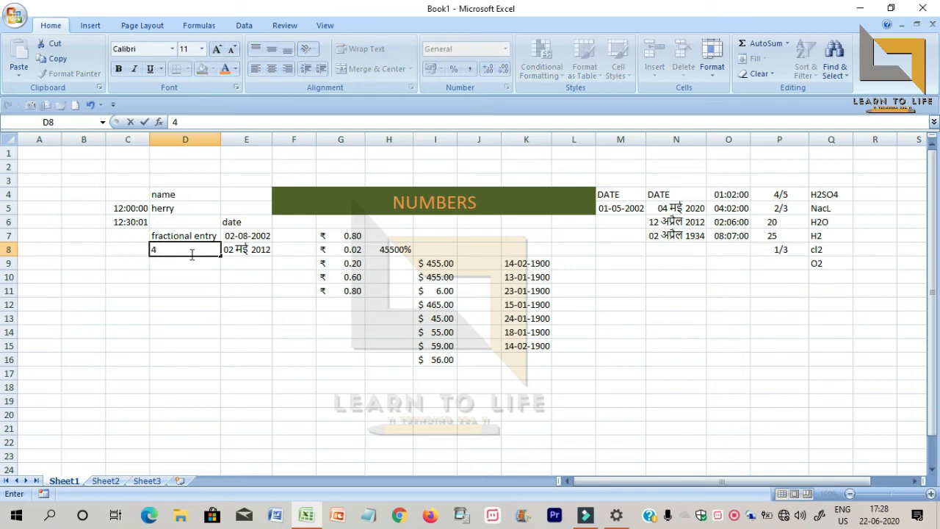
pyautogui.write('kg')
pyautogui.press('Return')
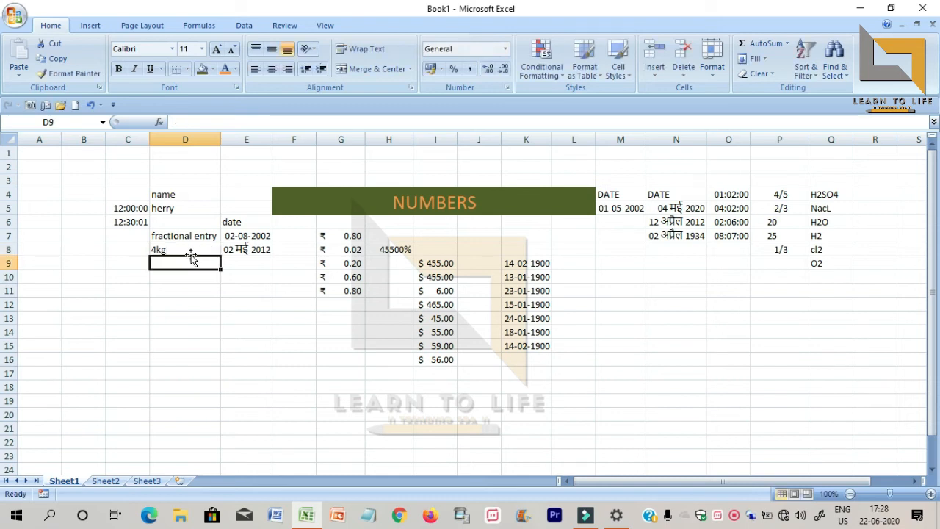
pyautogui.write('1/2')
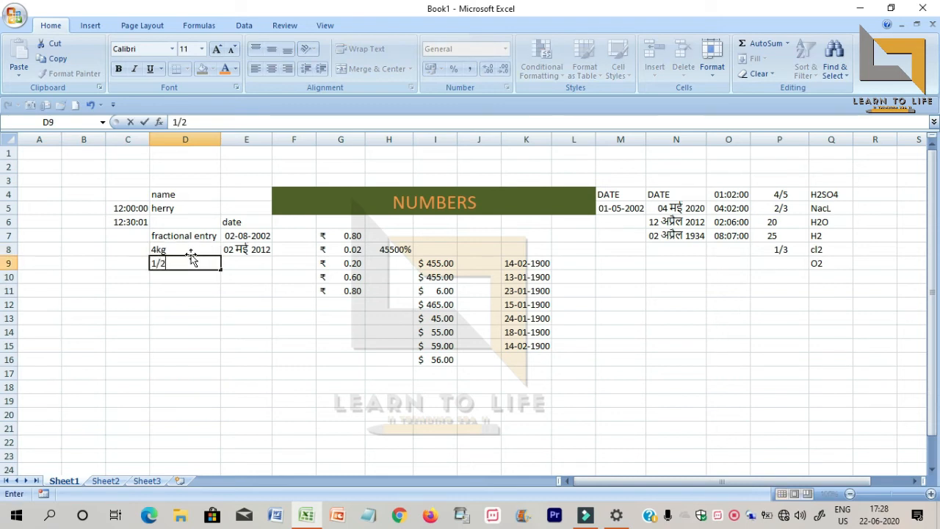
pyautogui.write('kg')
pyautogui.press('Return')
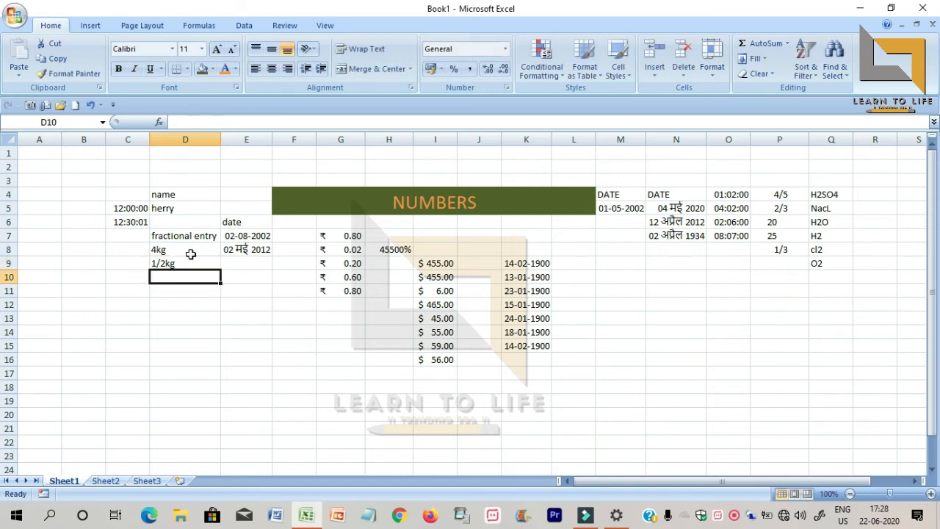
pyautogui.write('4')
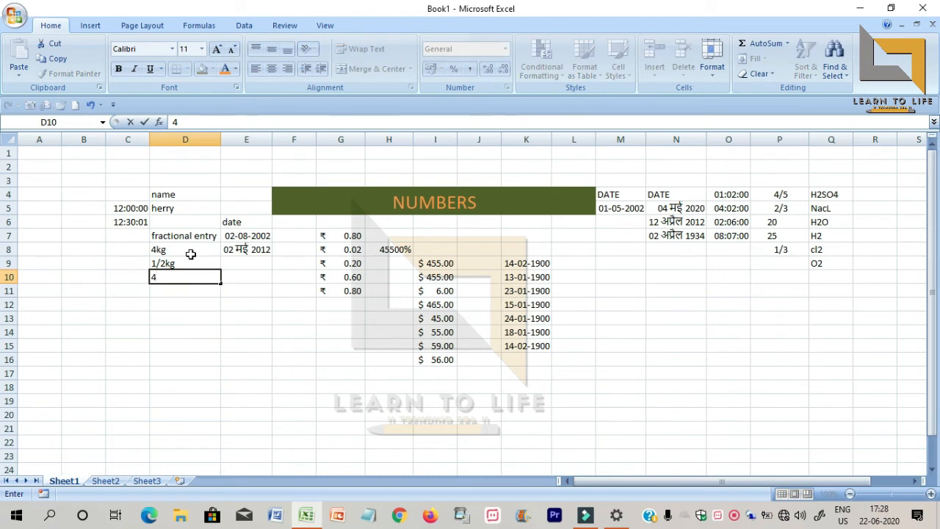
pyautogui.press('BackSpace')
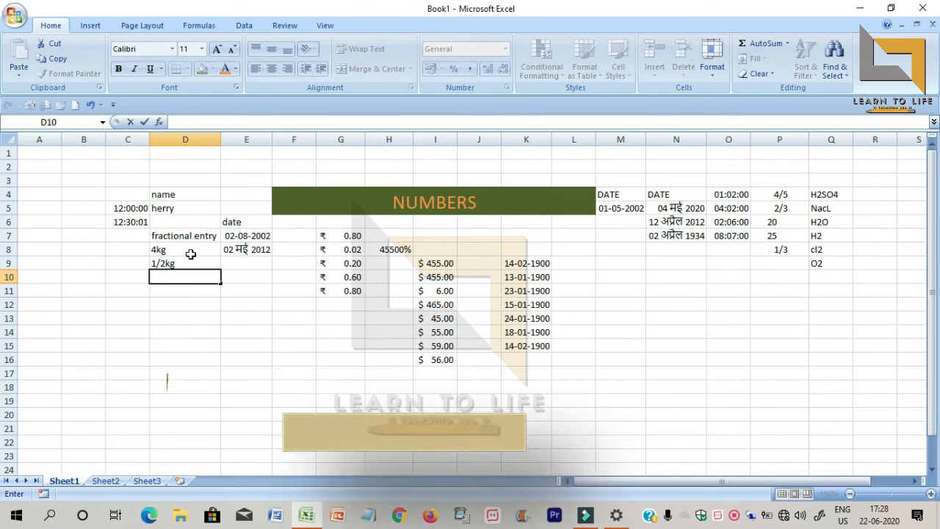
# - Enter the text labels "name", "address" and "education" in cells E12 to E14
pyautogui.click(239, 302)
pyautogui.click(505, 49)
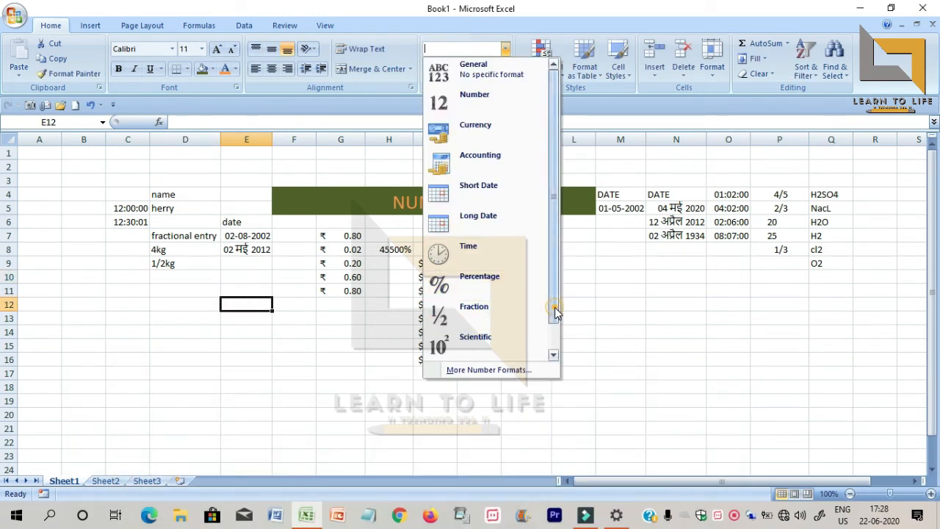
pyautogui.scroll(-1, 556, 304)
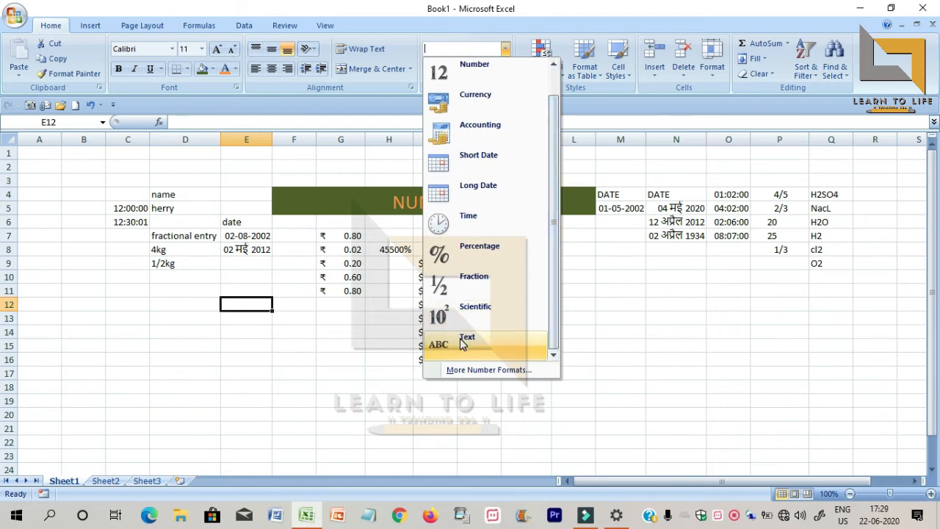
pyautogui.click(239, 323)
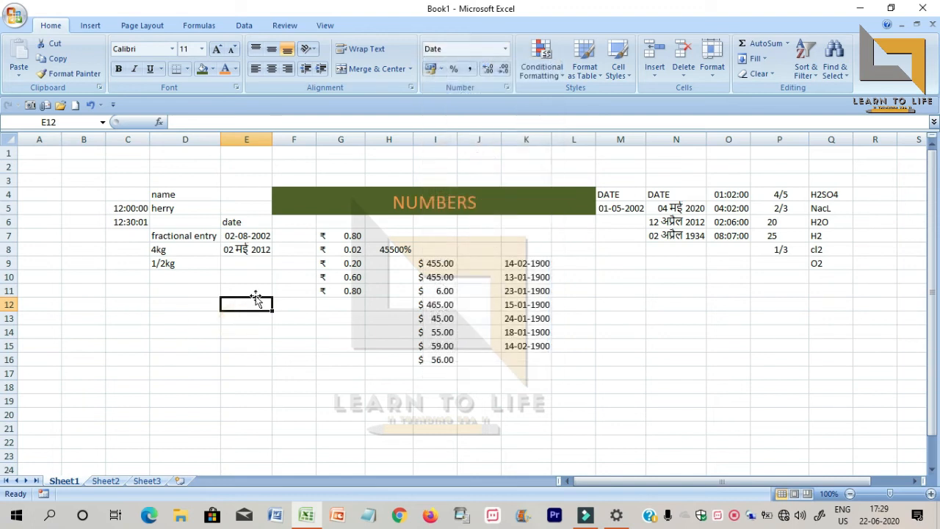
pyautogui.write('name')
pyautogui.press('Return')
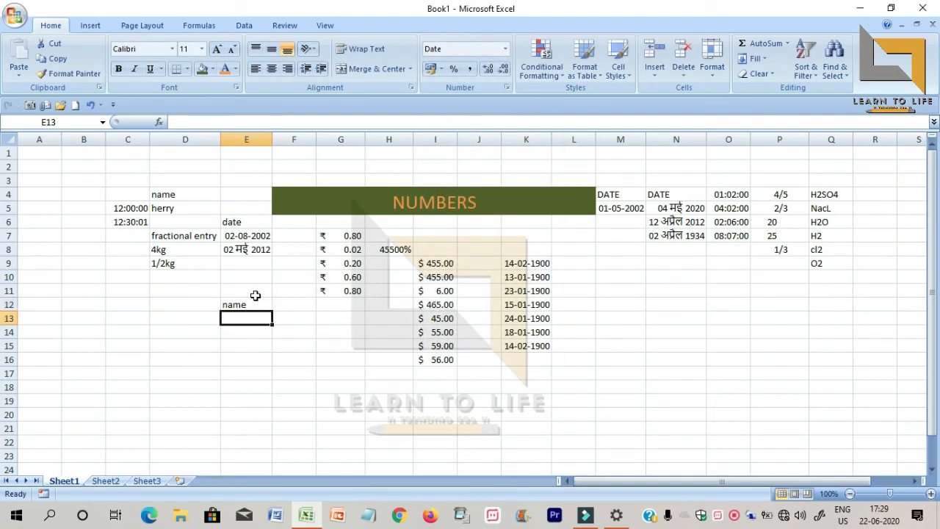
pyautogui.write('address')
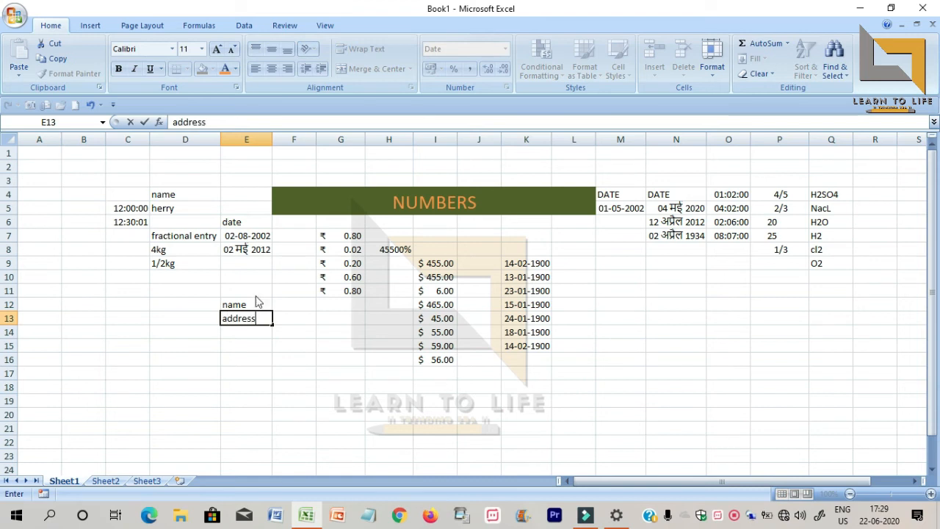
pyautogui.press('Return')
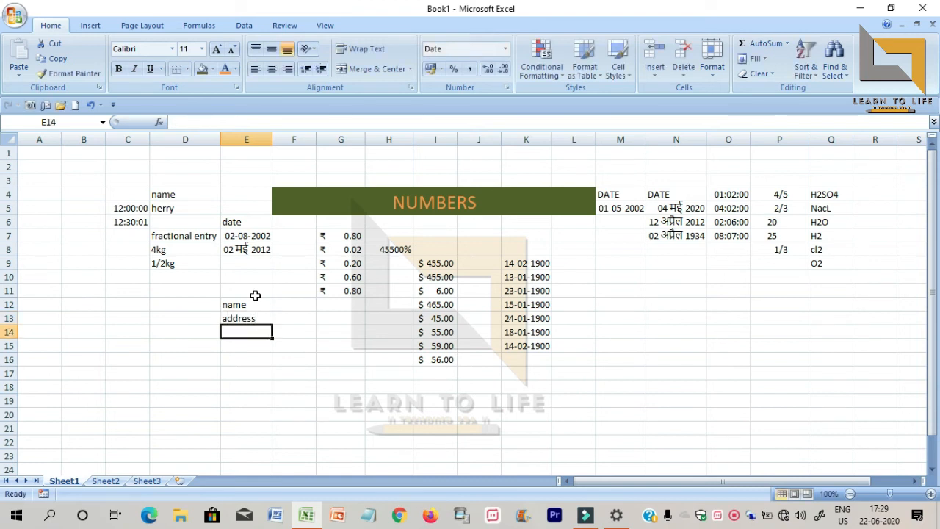
pyautogui.write('education')
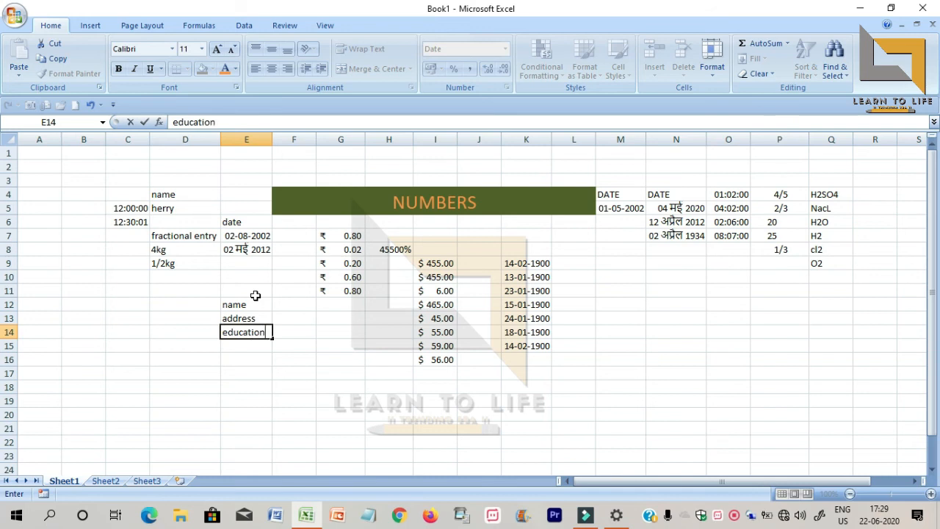
pyautogui.press('Return')
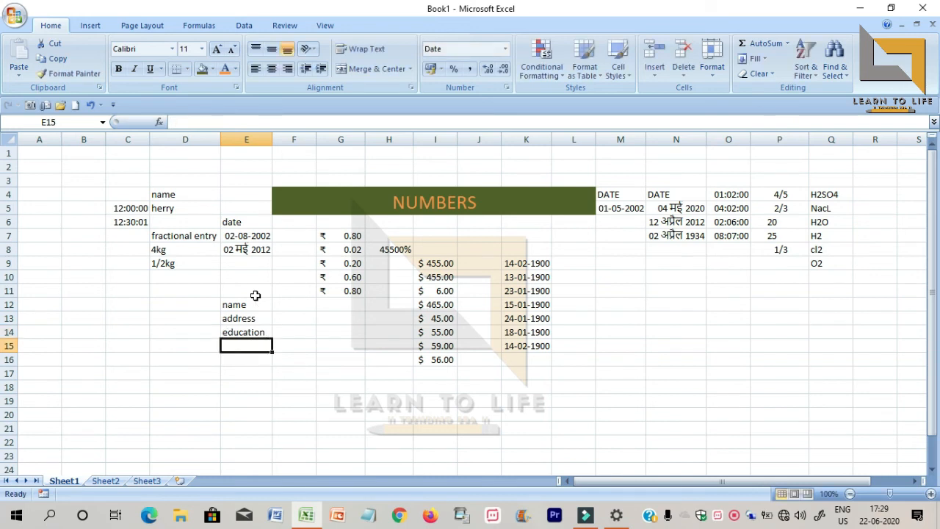
# - Examine the Custom number format codes for cell B9, keeping the General code
pyautogui.click(248, 304)
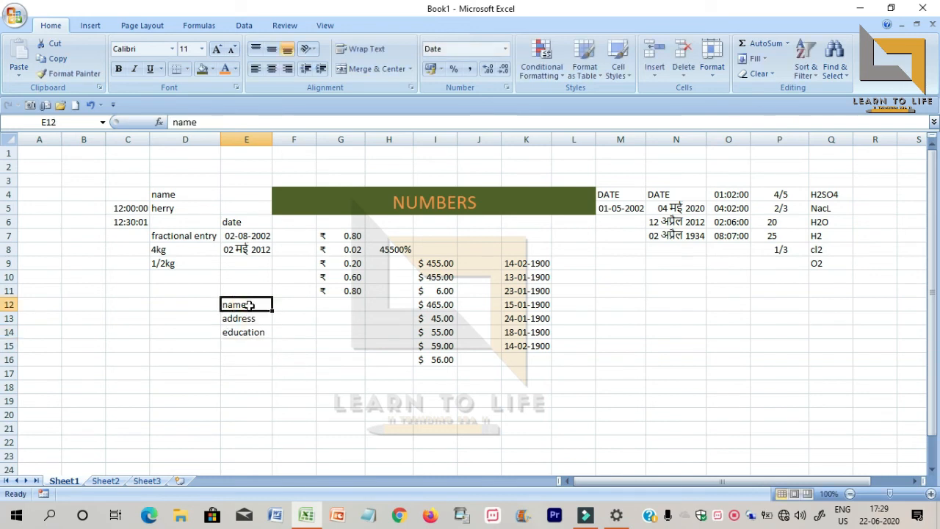
pyautogui.click(256, 322)
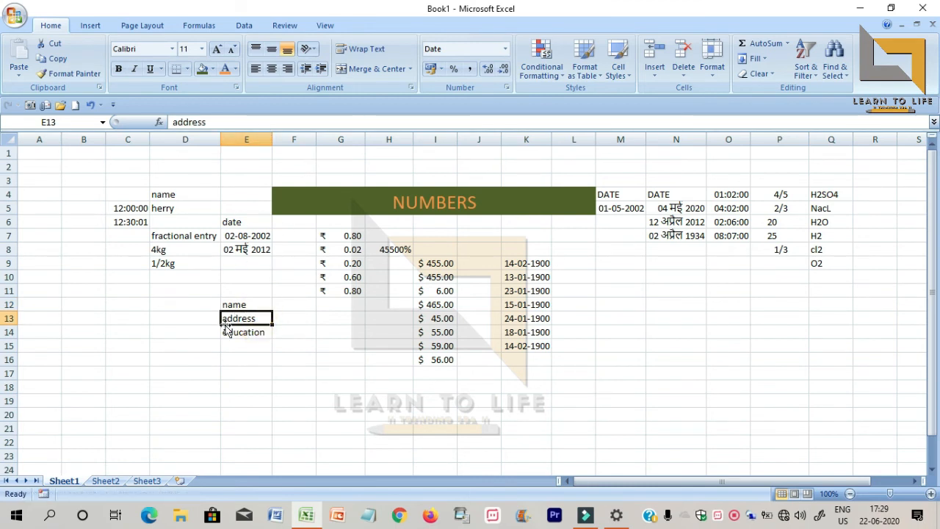
pyautogui.click(64, 263)
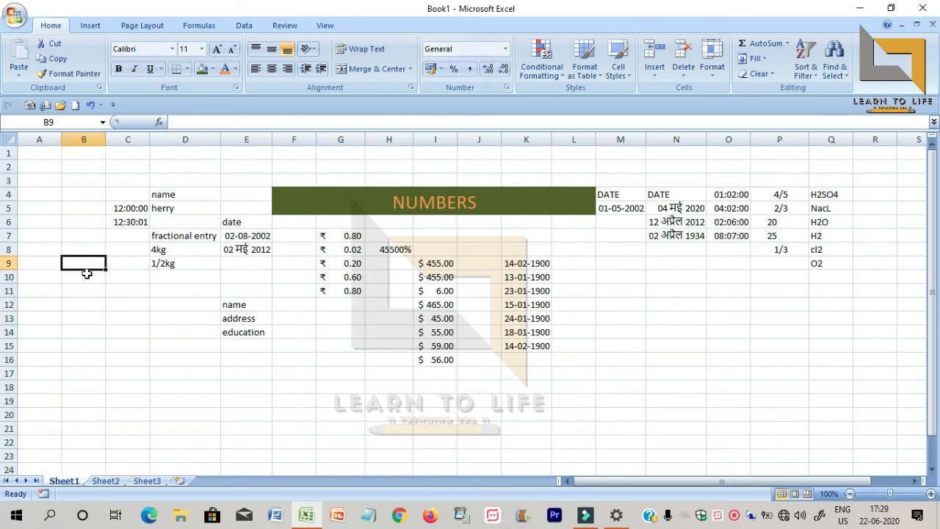
pyautogui.click(506, 90)
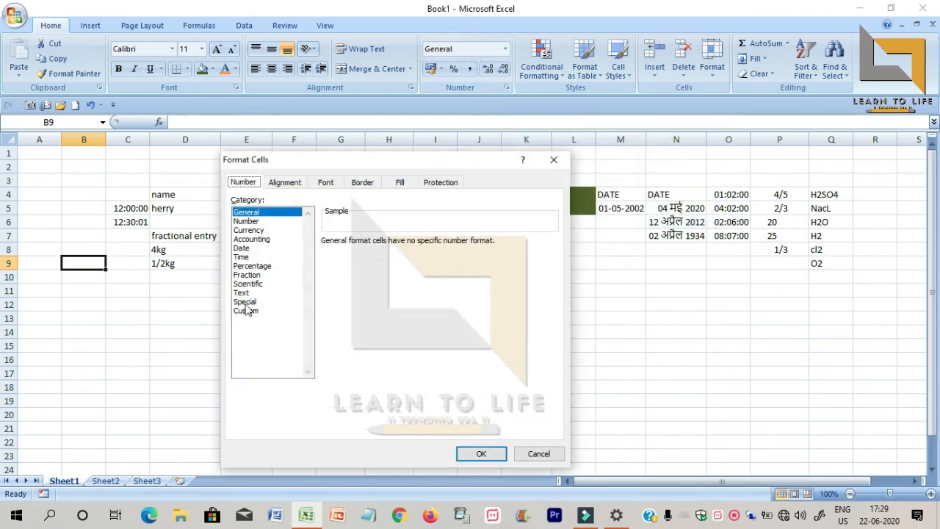
pyautogui.click(247, 310)
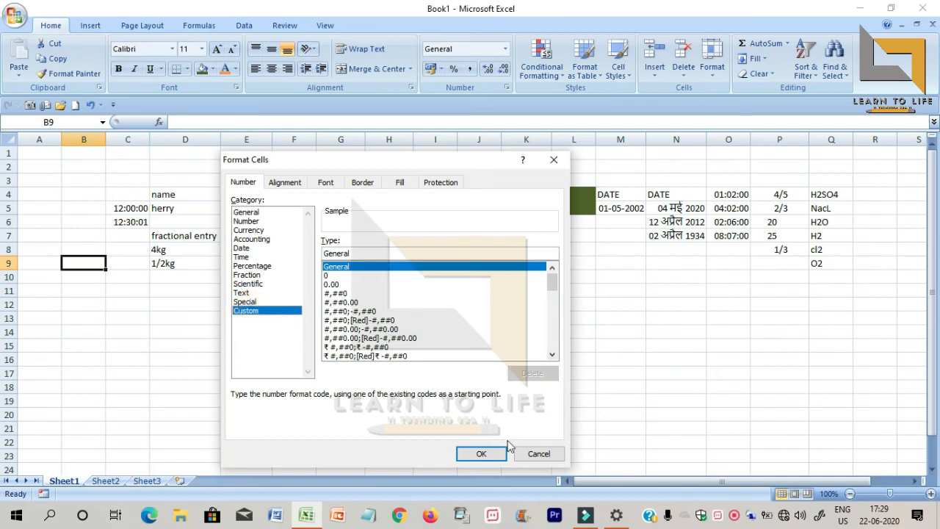
pyautogui.click(483, 452)
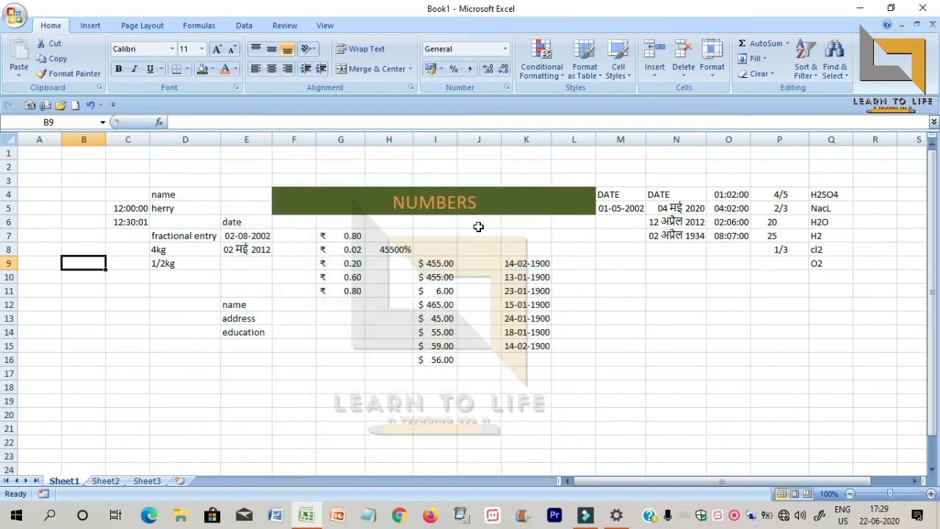